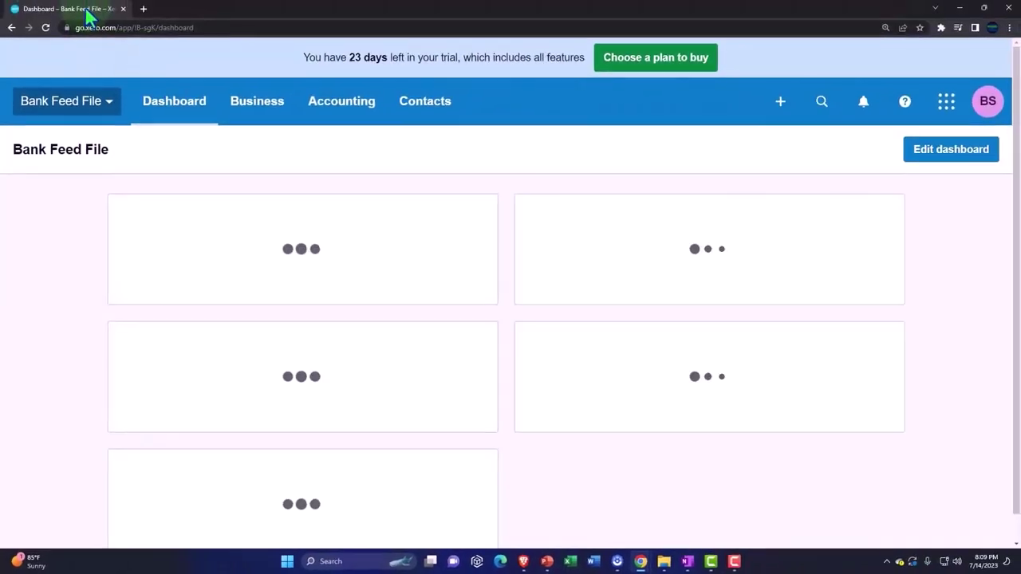
Step: Duplicate the dashboard tab twice and load the Balance Sheet report in the second copy
{"action": "right_click", "coordinate": [87, 13]}
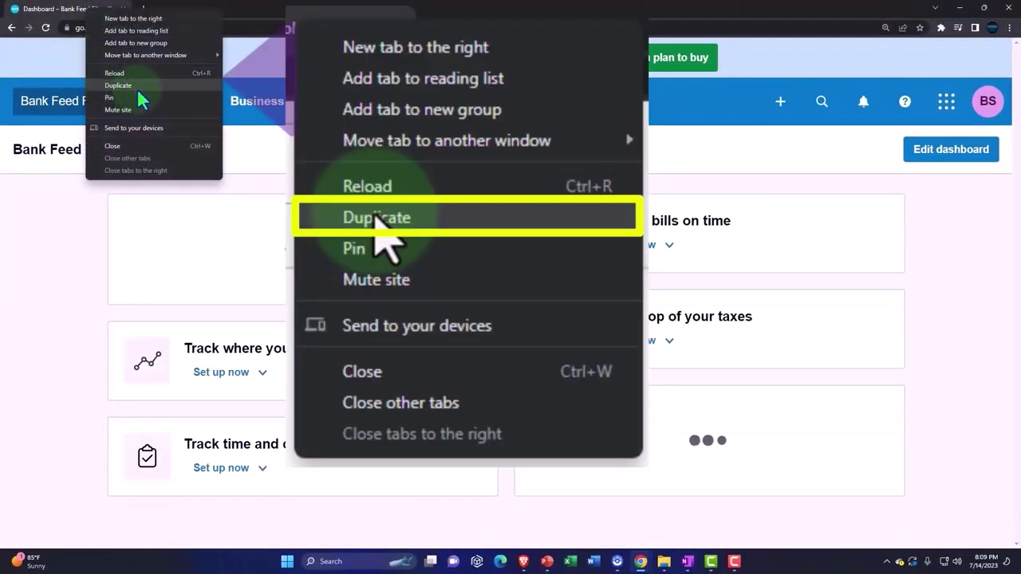
{"action": "left_click", "coordinate": [139, 87]}
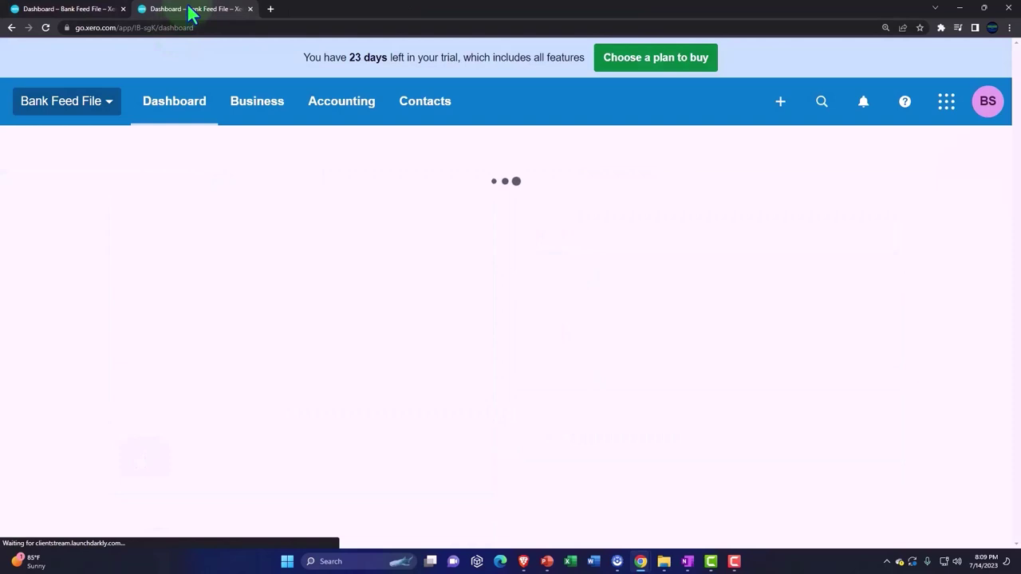
{"action": "right_click", "coordinate": [194, 10]}
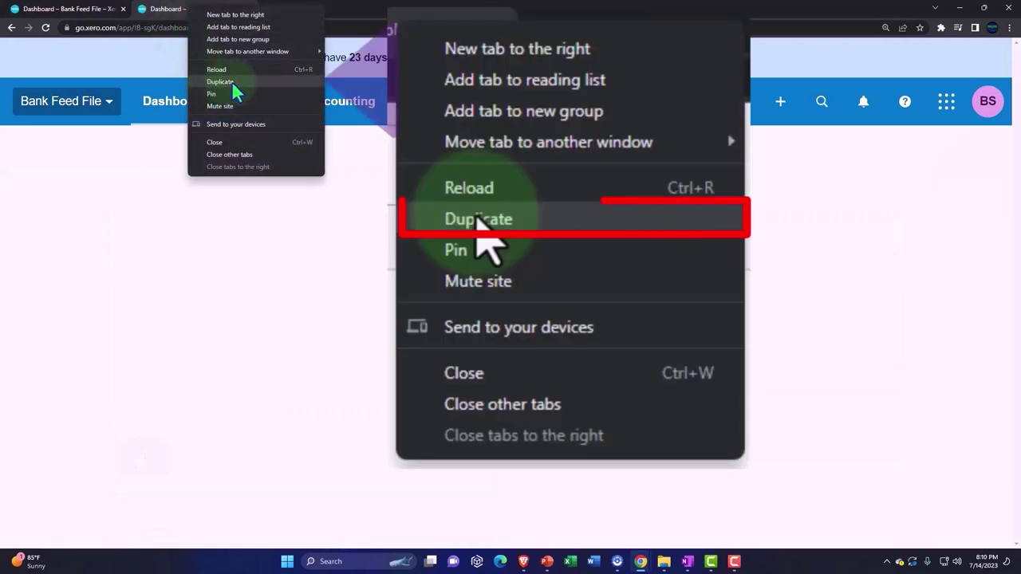
{"action": "left_click", "coordinate": [233, 83]}
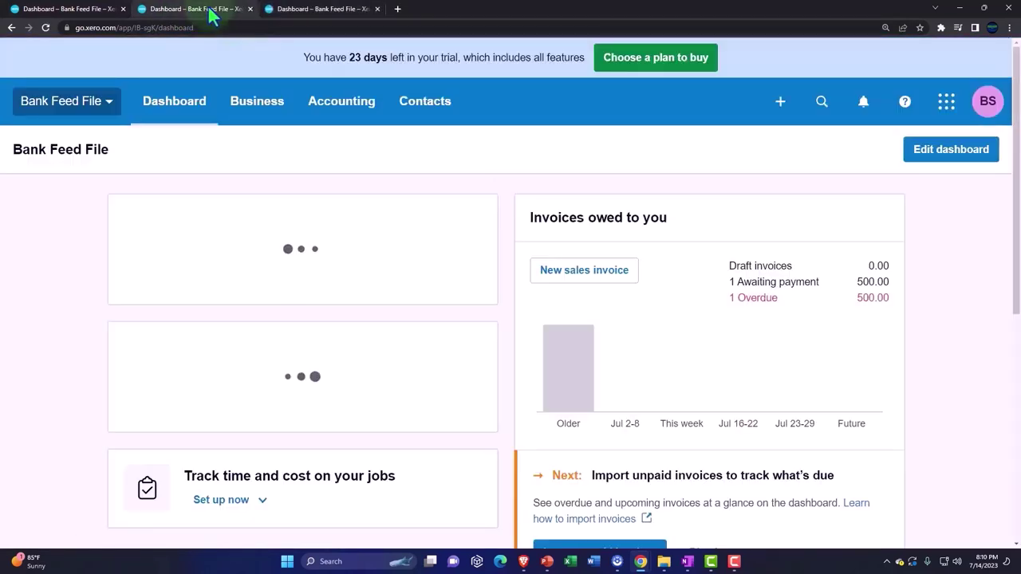
{"action": "left_click", "coordinate": [354, 108]}
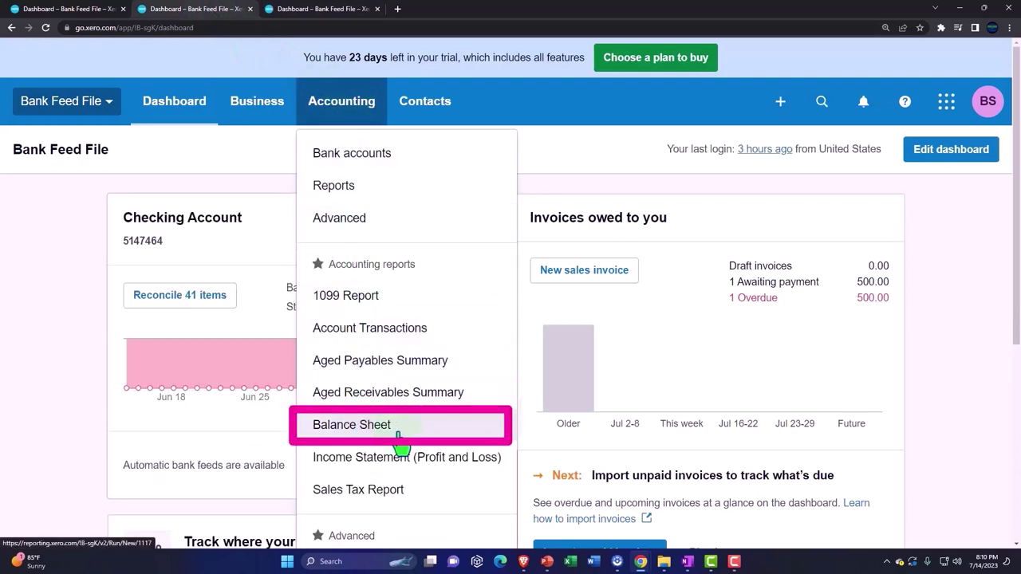
{"action": "left_click", "coordinate": [357, 429]}
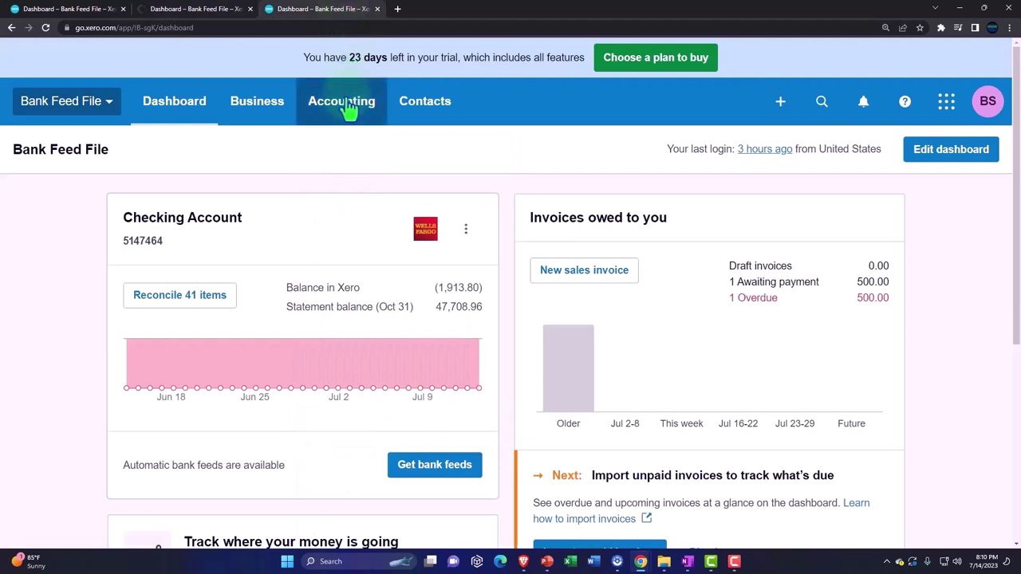
Step: Open the Income Statement and set its start date to Jan 1, 2022
{"action": "left_click", "coordinate": [346, 105]}
{"action": "left_click", "coordinate": [408, 468]}
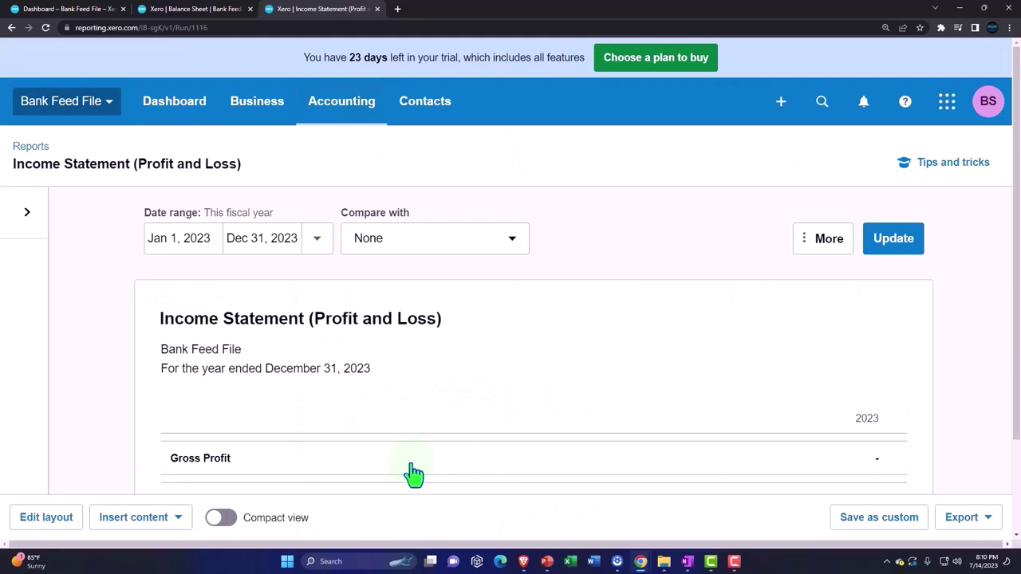
{"action": "left_click", "coordinate": [199, 239]}
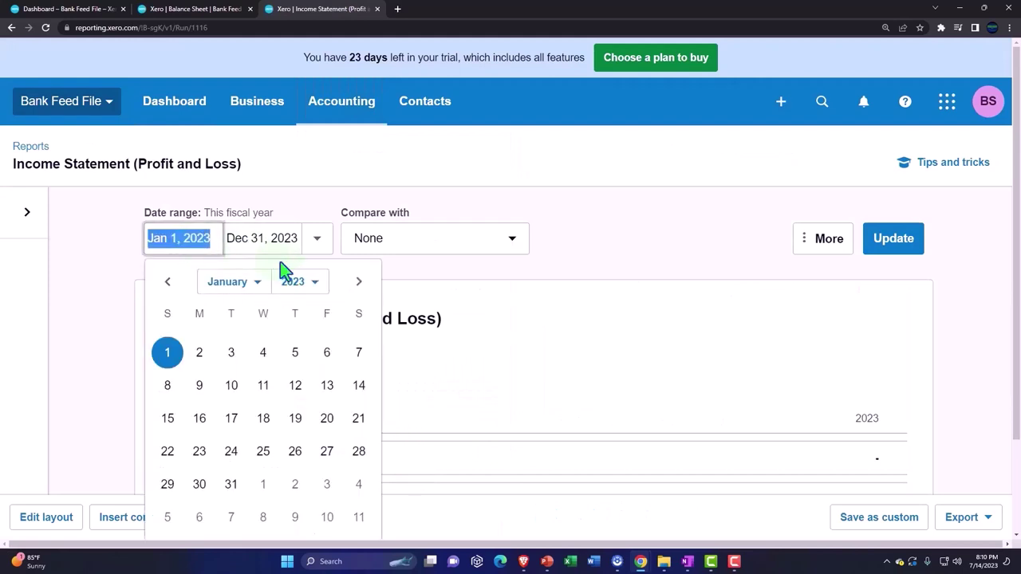
{"action": "left_click", "coordinate": [314, 284]}
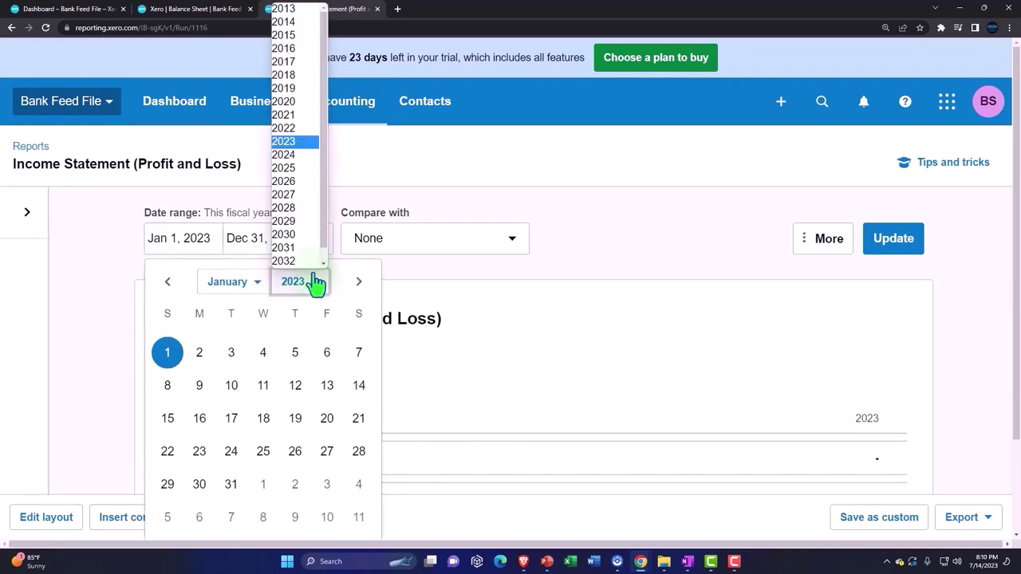
{"action": "left_click", "coordinate": [283, 130]}
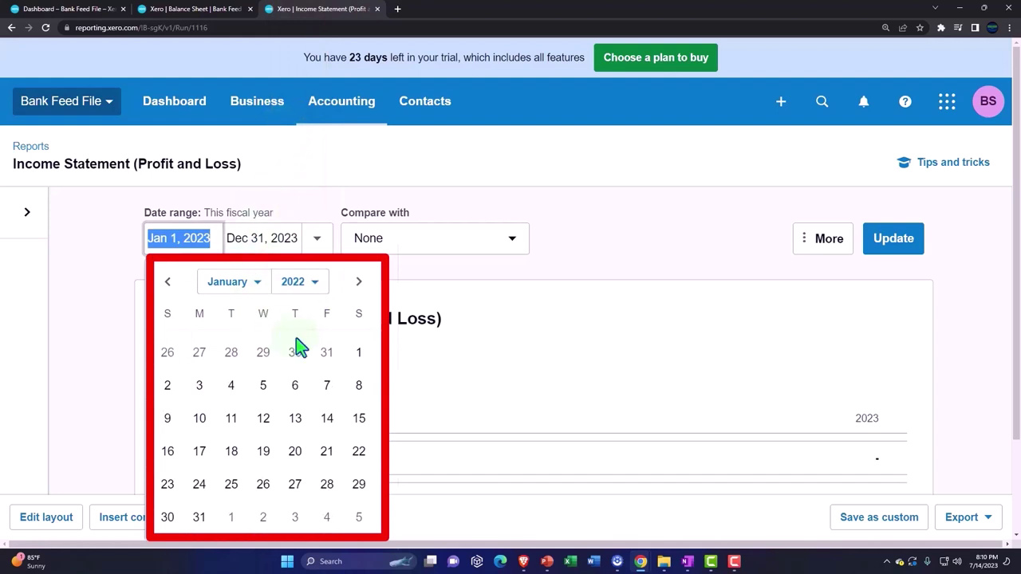
{"action": "left_click", "coordinate": [359, 352]}
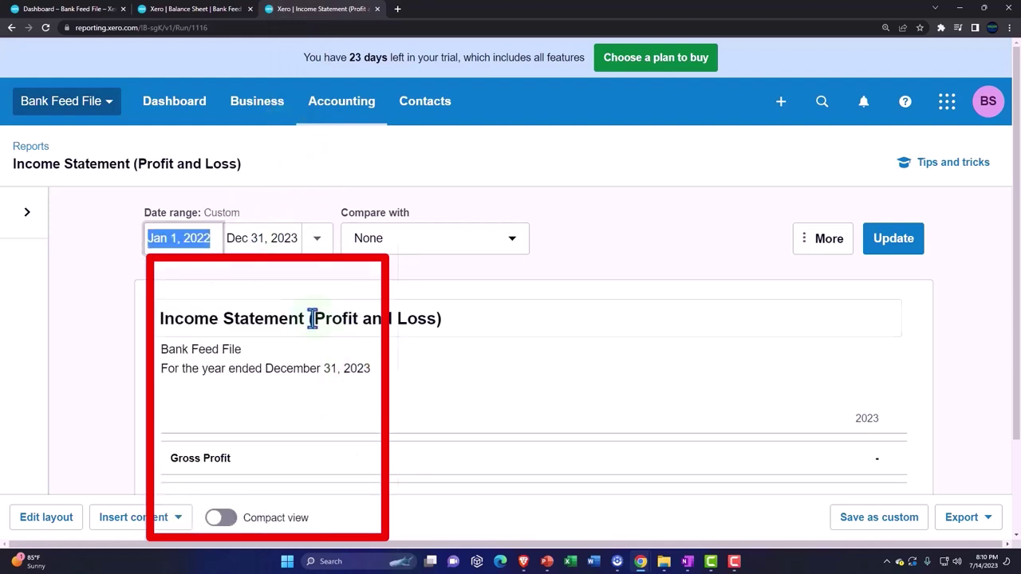
Step: Set the end date to Dec 31, 2022 and update the report
{"action": "left_click", "coordinate": [281, 238]}
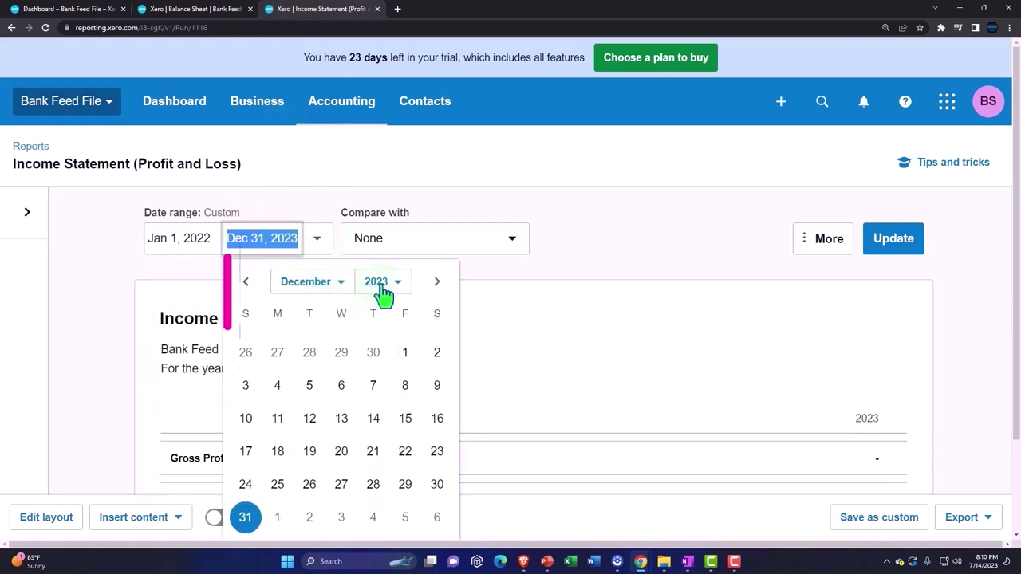
{"action": "left_click", "coordinate": [383, 294]}
{"action": "left_click", "coordinate": [373, 139]}
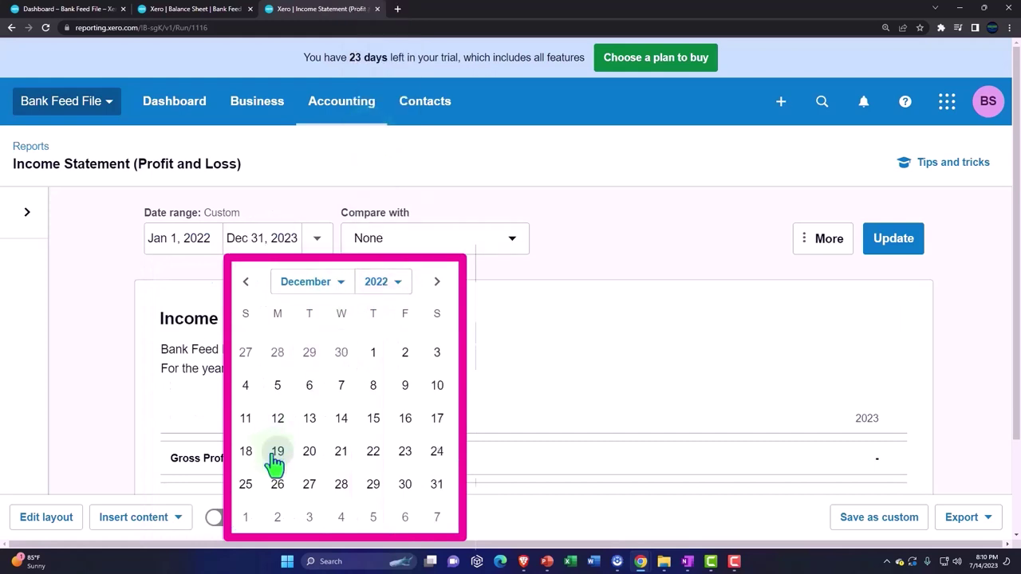
{"action": "left_click", "coordinate": [437, 486]}
{"action": "left_click", "coordinate": [916, 233]}
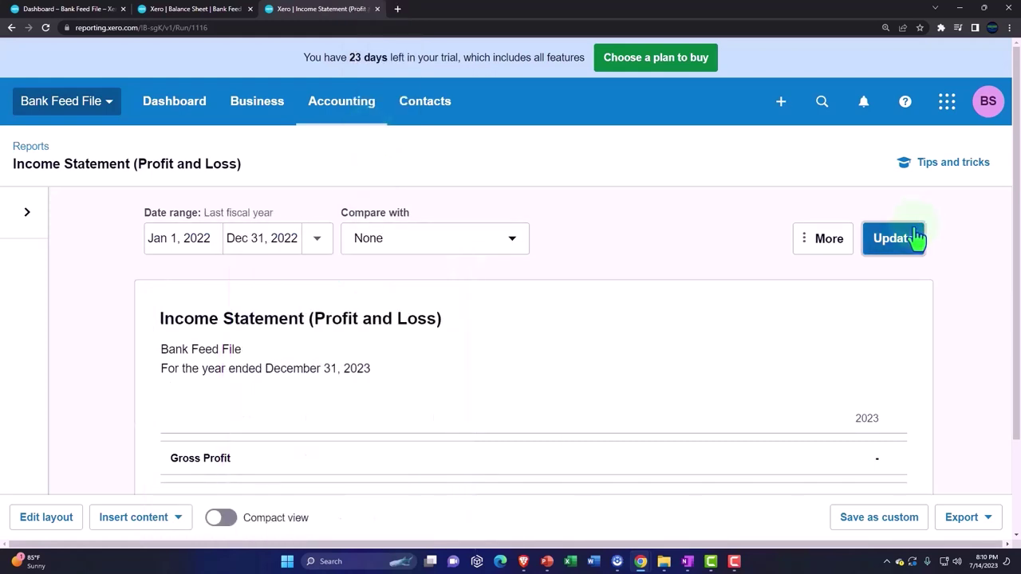
{"action": "left_click", "coordinate": [75, 9]}
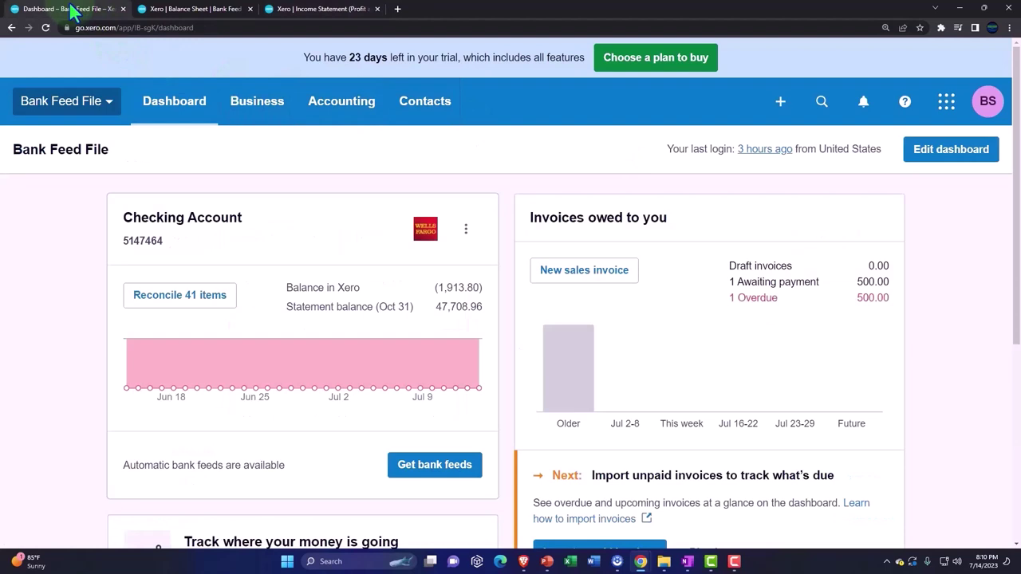
{"action": "left_click", "coordinate": [337, 117]}
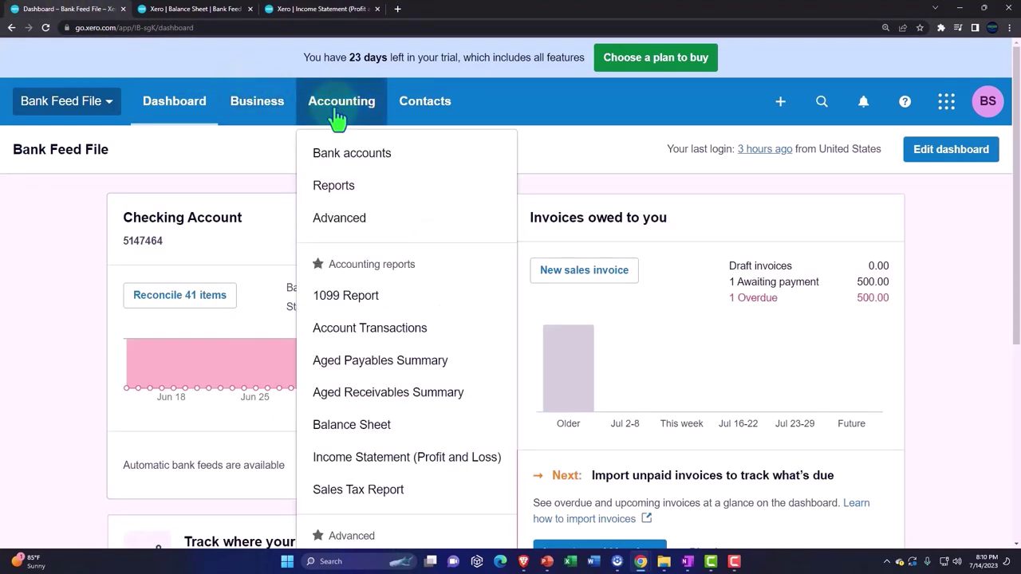
{"action": "left_click", "coordinate": [401, 170]}
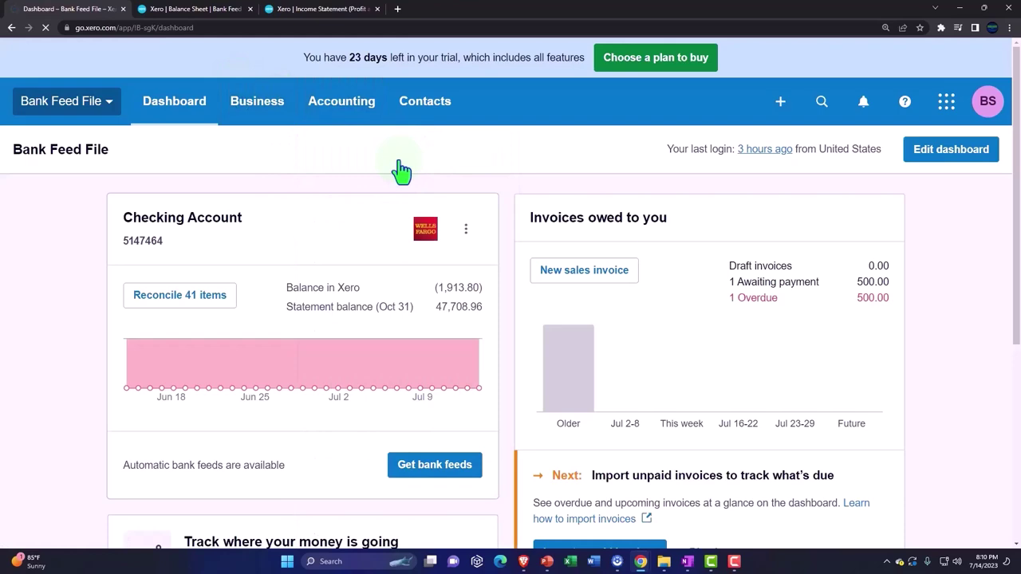
{"action": "scroll", "coordinate": [399, 167], "scroll_direction": "down", "scroll_amount": 3}
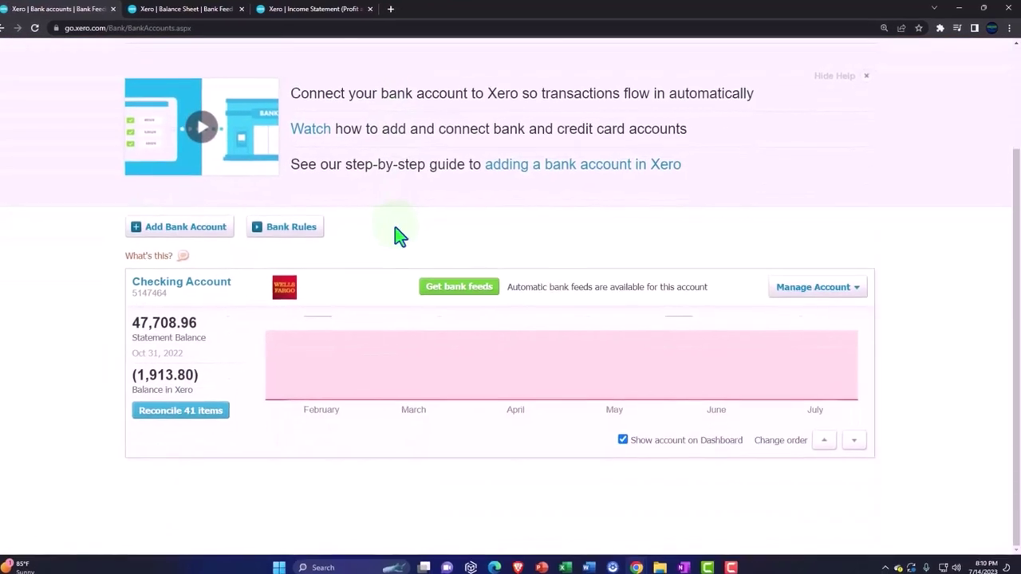
{"action": "left_click", "coordinate": [852, 288]}
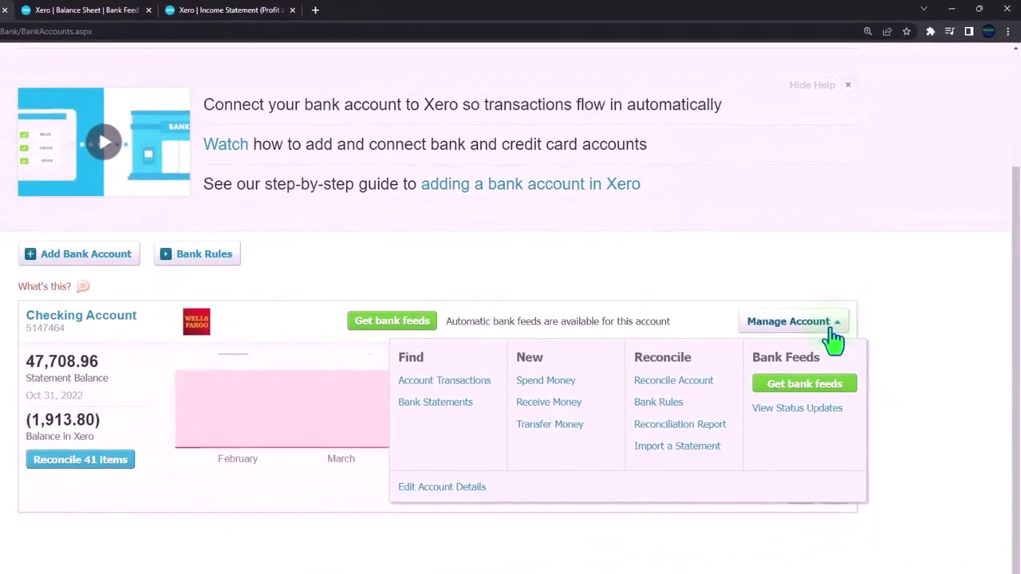
{"action": "left_click", "coordinate": [472, 383]}
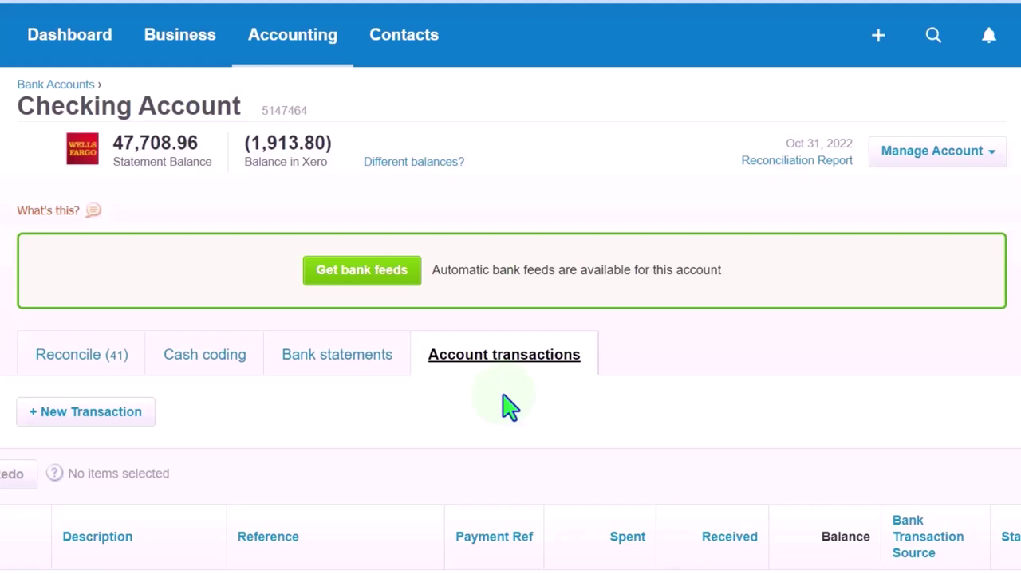
Step: Show the Checking Account's 41 unreconciled lines under Cash coding, sorted by payee
{"action": "left_click", "coordinate": [206, 361]}
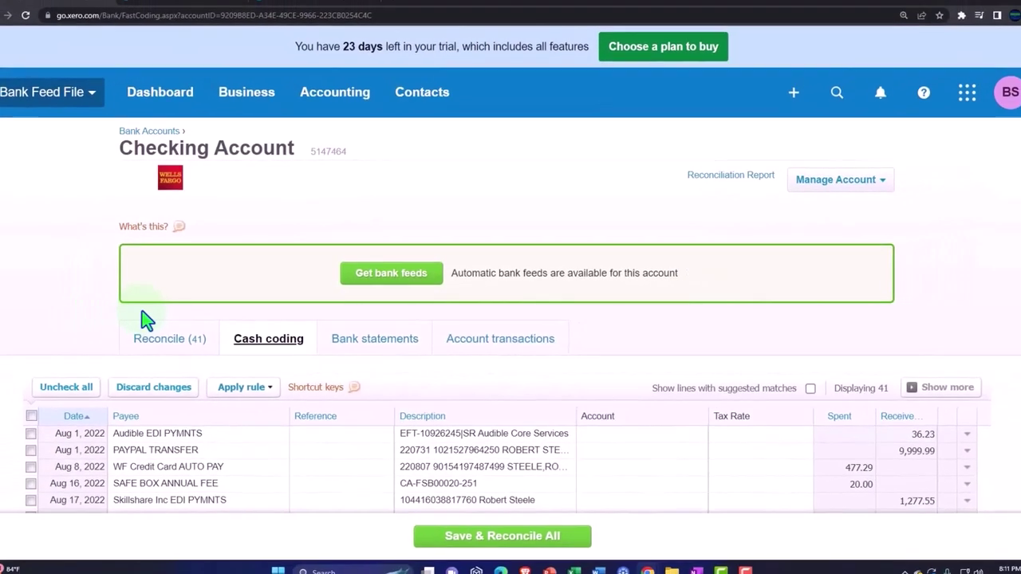
{"action": "scroll", "coordinate": [160, 319], "scroll_direction": "down", "scroll_amount": 1}
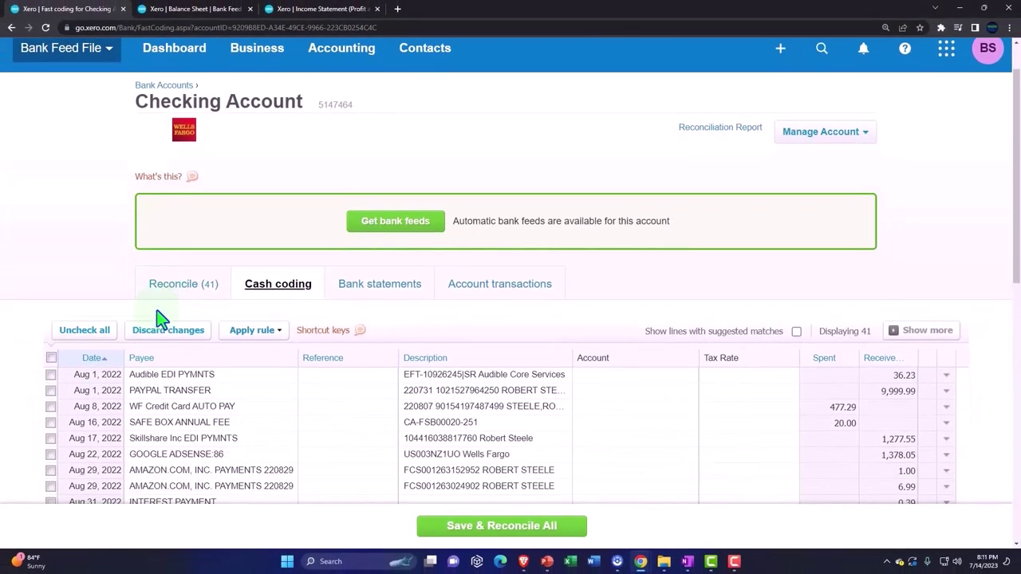
{"action": "left_click", "coordinate": [148, 365]}
{"action": "scroll", "coordinate": [148, 365], "scroll_direction": "down", "scroll_amount": 2}
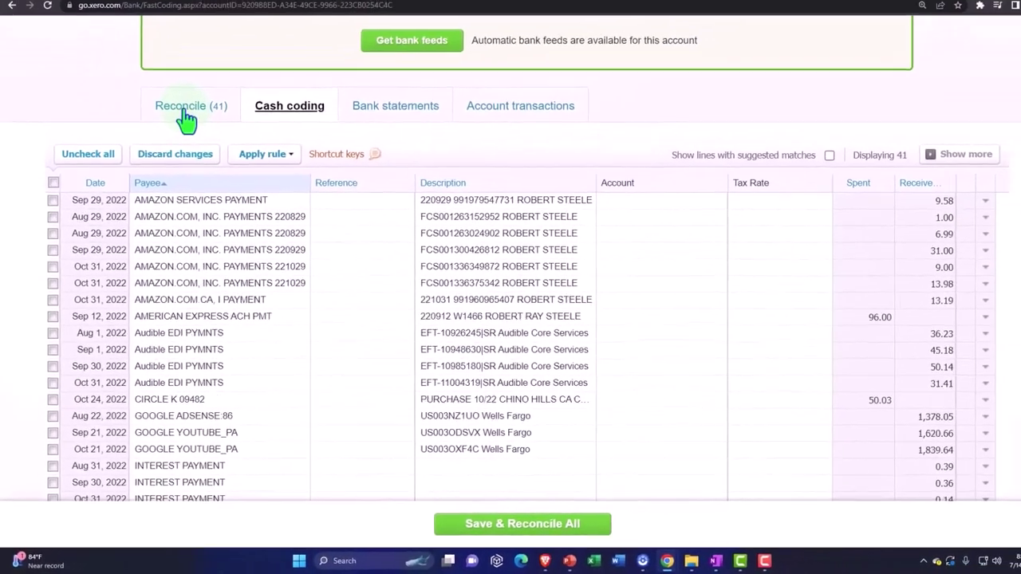
Step: Switch to Reconcile and locate the Aug 29, 2022 Amazon.com 6.99 received line
{"action": "left_click", "coordinate": [186, 120]}
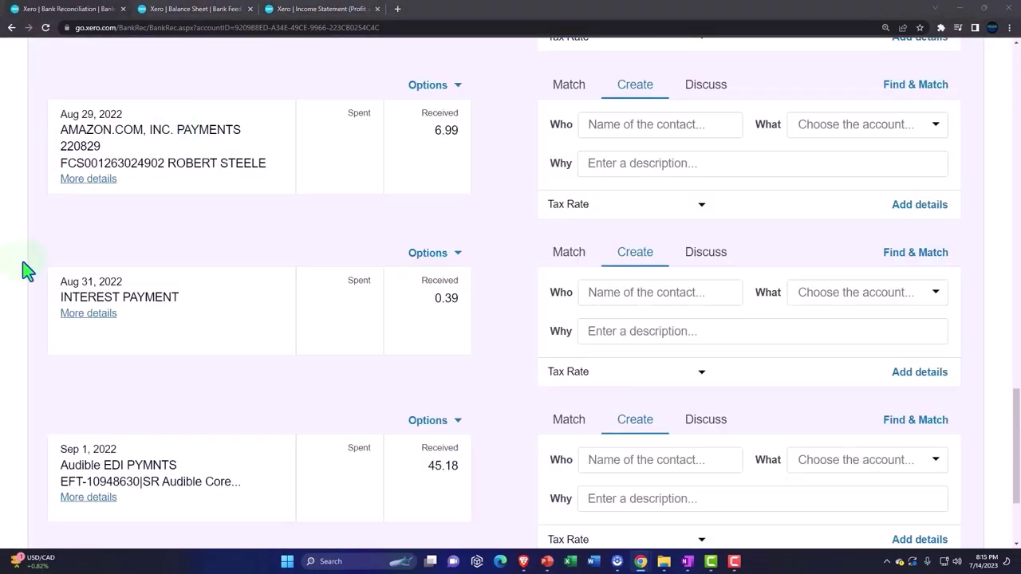
{"action": "scroll", "coordinate": [289, 260], "scroll_direction": "up", "scroll_amount": 1}
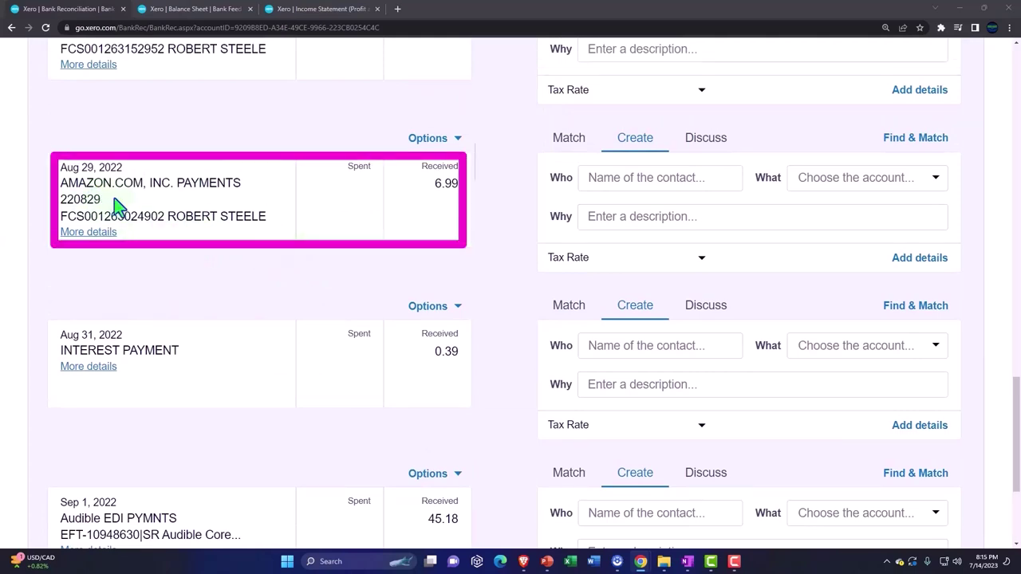
{"action": "scroll", "coordinate": [114, 200], "scroll_direction": "up", "scroll_amount": 3}
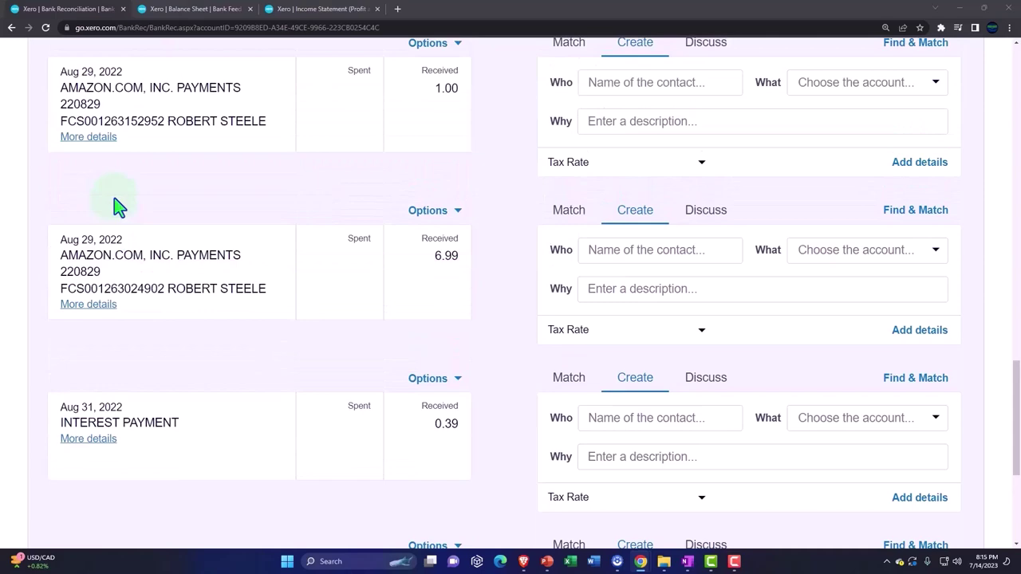
{"action": "scroll", "coordinate": [116, 205], "scroll_direction": "up", "scroll_amount": 1}
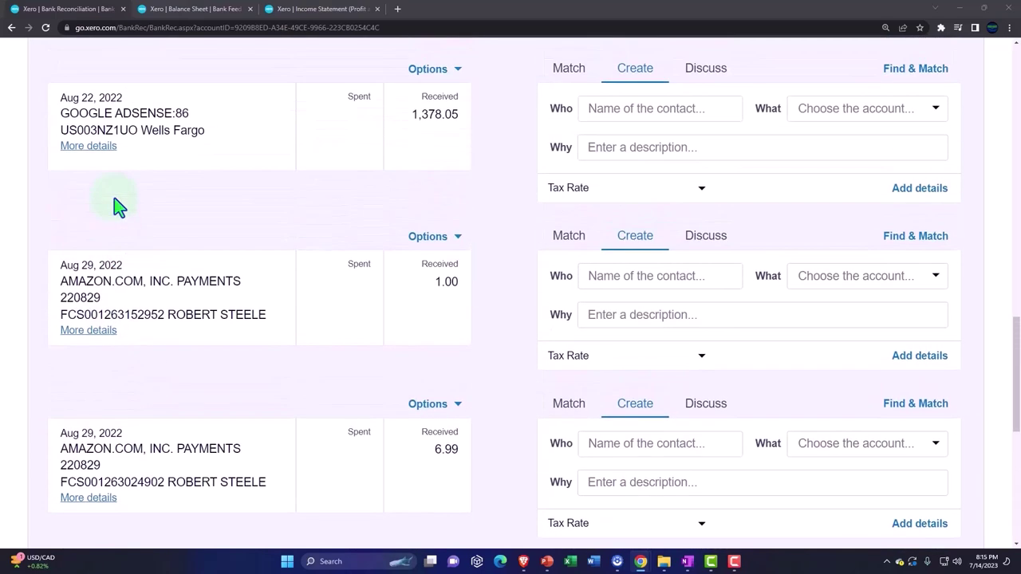
{"action": "scroll", "coordinate": [114, 206], "scroll_direction": "down", "scroll_amount": 4}
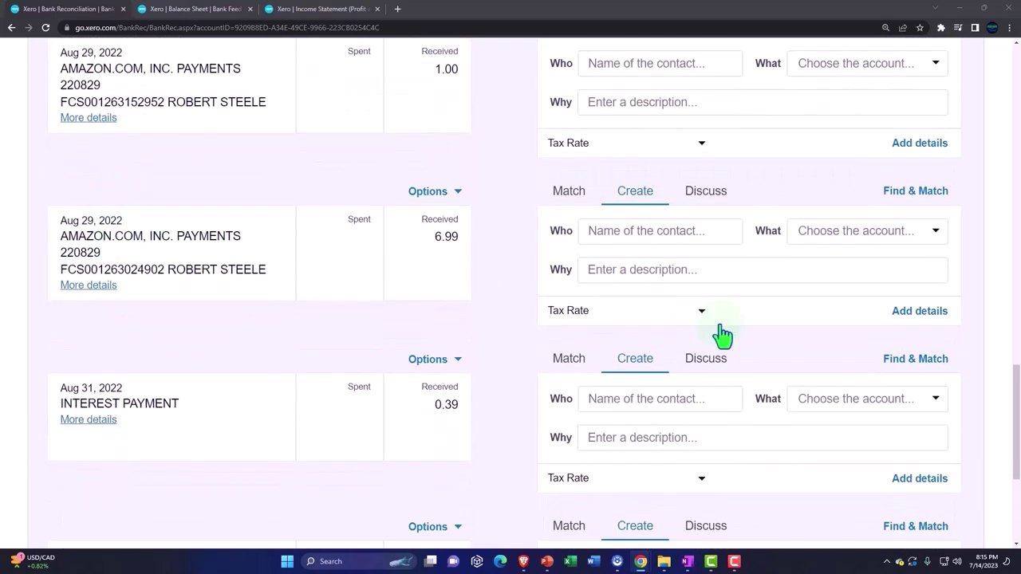
Step: Open the details form for the 6.99 deposit and trim the trailing payer text
{"action": "left_click", "coordinate": [919, 312]}
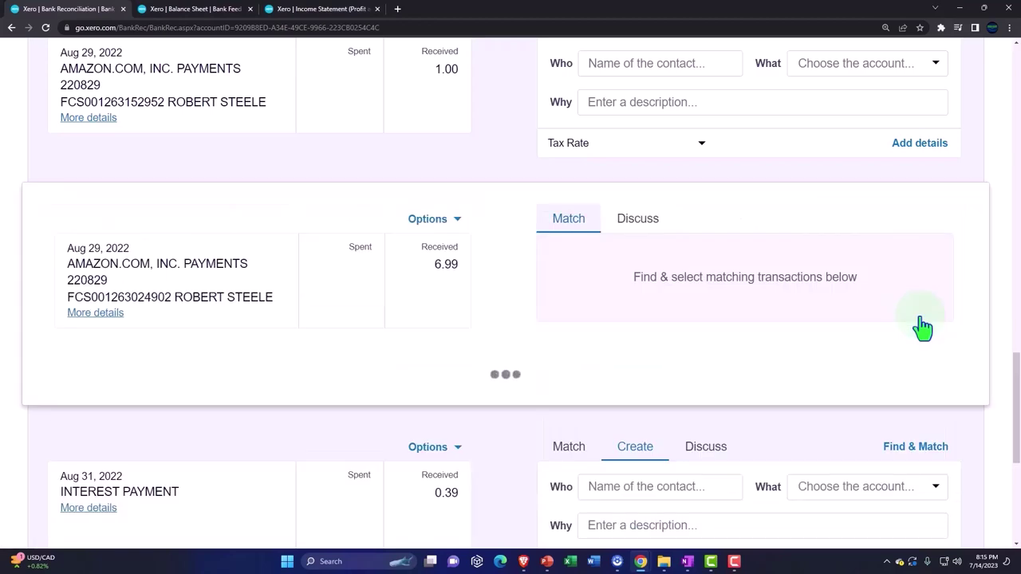
{"action": "scroll", "coordinate": [930, 323], "scroll_direction": "down", "scroll_amount": 3}
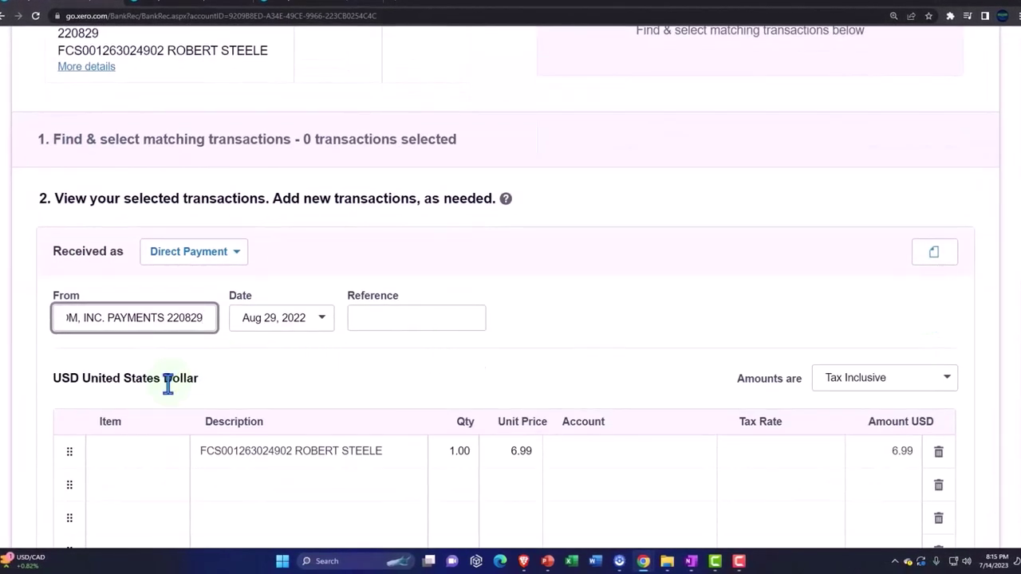
{"action": "key", "text": "BackSpace"}
{"action": "key", "text": "BackSpace"}
{"action": "key", "text": "BackSpace"}
{"action": "key", "text": "BackSpace"}
{"action": "key", "text": "BackSpace"}
{"action": "key", "text": "BackSpace"}
{"action": "key", "text": "BackSpace"}
{"action": "key", "text": "BackSpace"}
{"action": "key", "text": "BackSpace"}
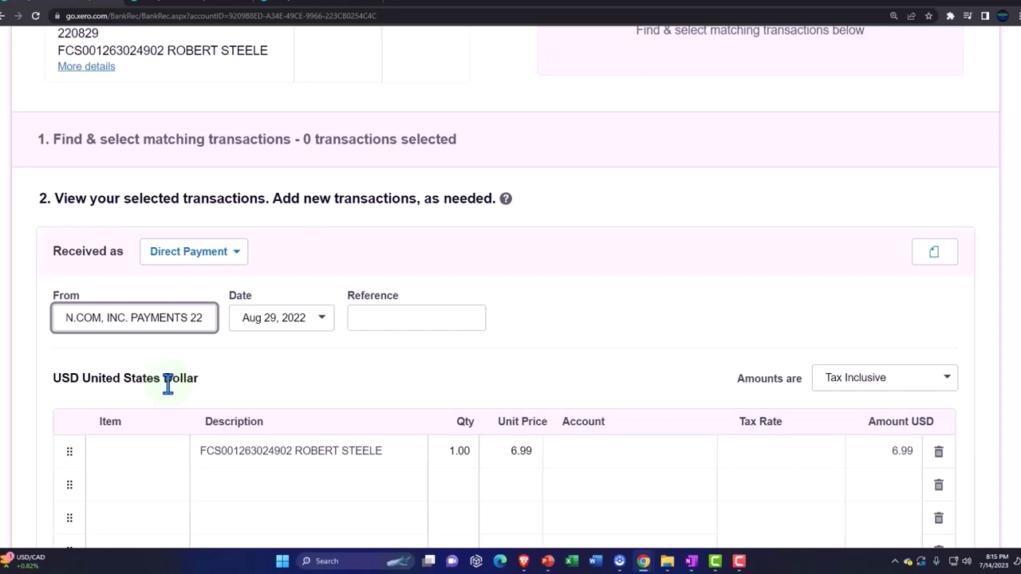
{"action": "key", "text": "BackSpace"}
{"action": "key", "text": "BackSpace"}
{"action": "key", "text": "BackSpace"}
{"action": "key", "text": "BackSpace"}
{"action": "key", "text": "BackSpace"}
{"action": "key", "text": "BackSpace"}
{"action": "key", "text": "BackSpace"}
{"action": "key", "text": "BackSpace"}
{"action": "key", "text": "BackSpace"}
{"action": "key", "text": "BackSpace"}
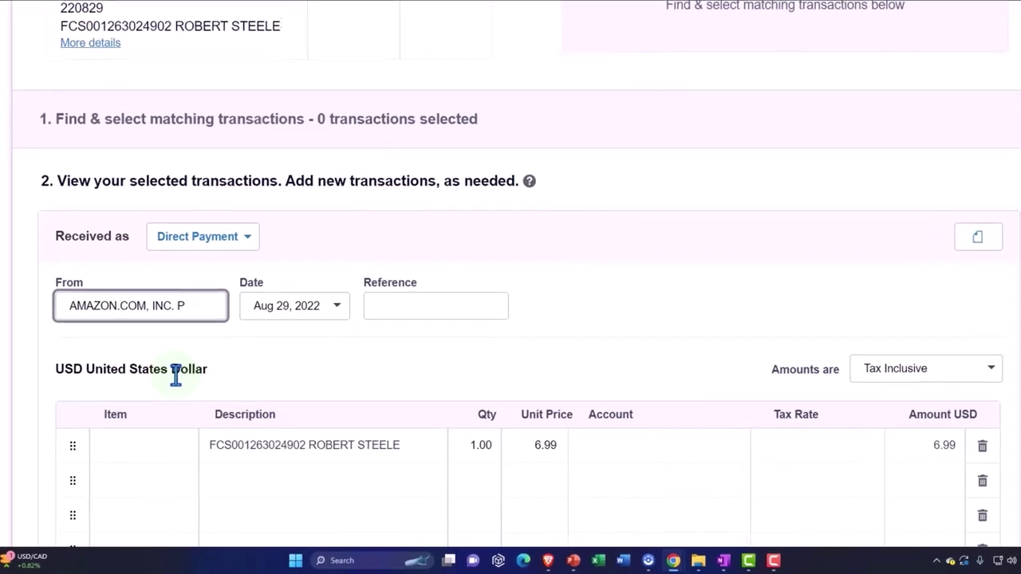
{"action": "key", "text": "BackSpace"}
{"action": "key", "text": "BackSpace"}
{"action": "key", "text": "BackSpace"}
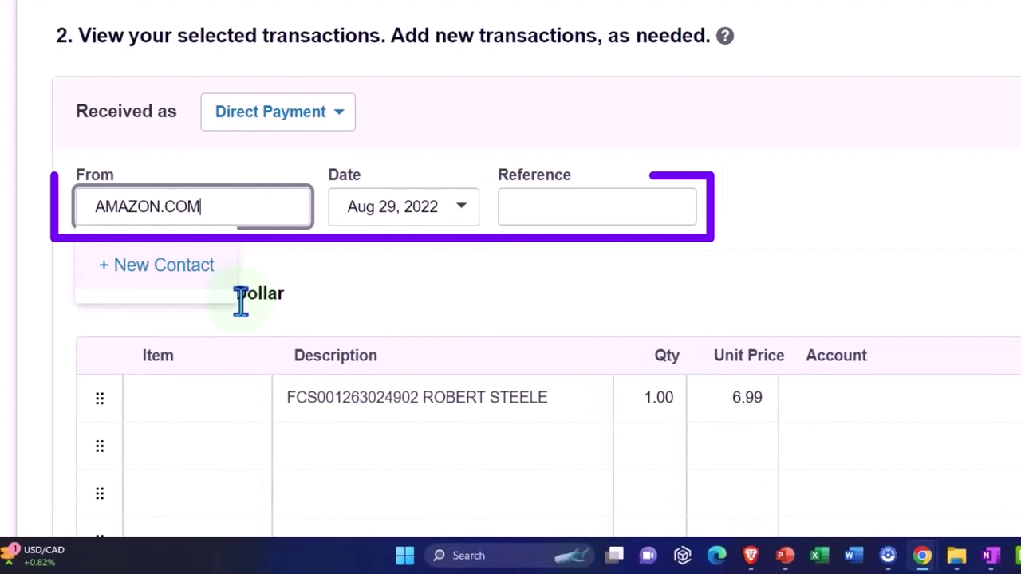
{"action": "key", "text": "BackSpace"}
{"action": "key", "text": "BackSpace"}
{"action": "key", "text": "BackSpace"}
{"action": "key", "text": "BackSpace"}
{"action": "key", "text": "BackSpace"}
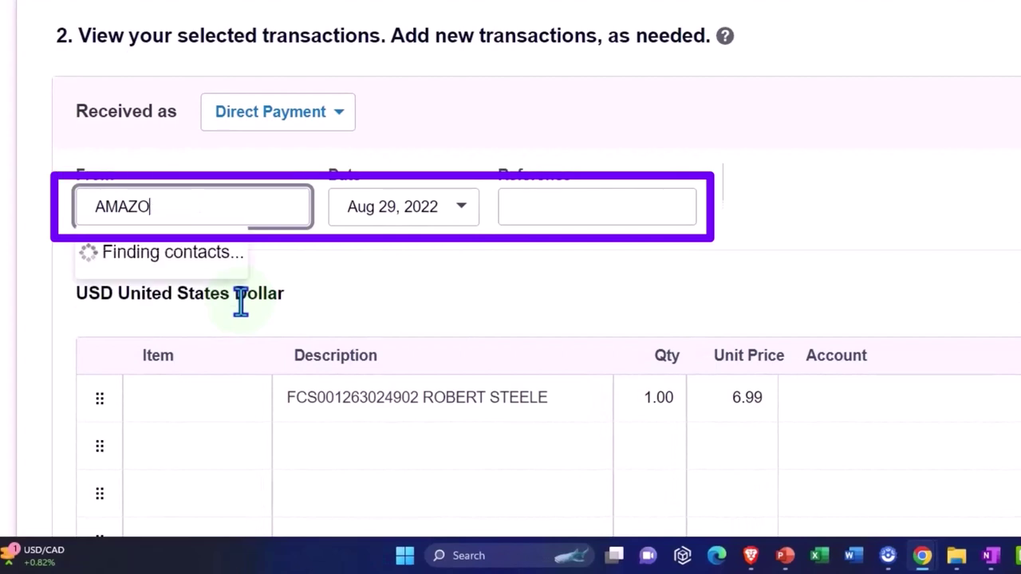
Step: Correct the payer name to AMAZON.COM and create it as a new contact
{"action": "type", "text": "N"}
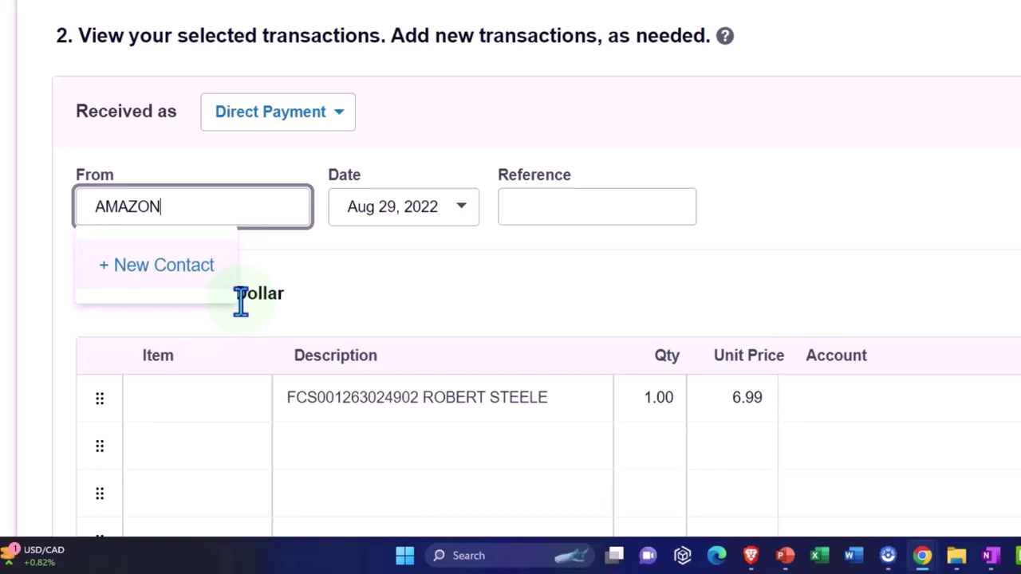
{"action": "type", "text": ".com"}
{"action": "key", "text": "BackSpace"}
{"action": "key", "text": "BackSpace"}
{"action": "key", "text": "BackSpace"}
{"action": "type", "text": "Com"}
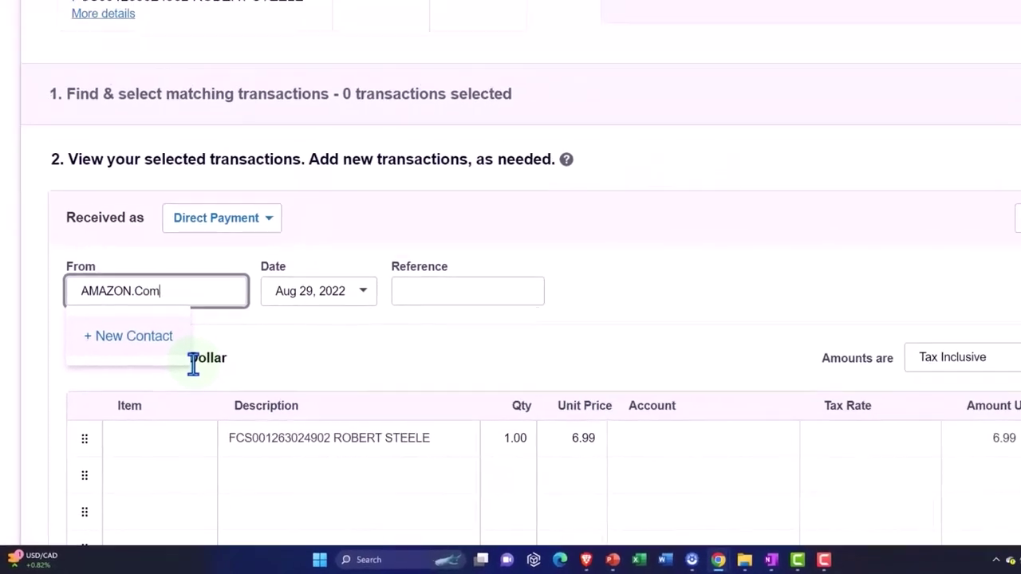
{"action": "key", "text": "BackSpace"}
{"action": "key", "text": "BackSpace"}
{"action": "type", "text": "OM"}
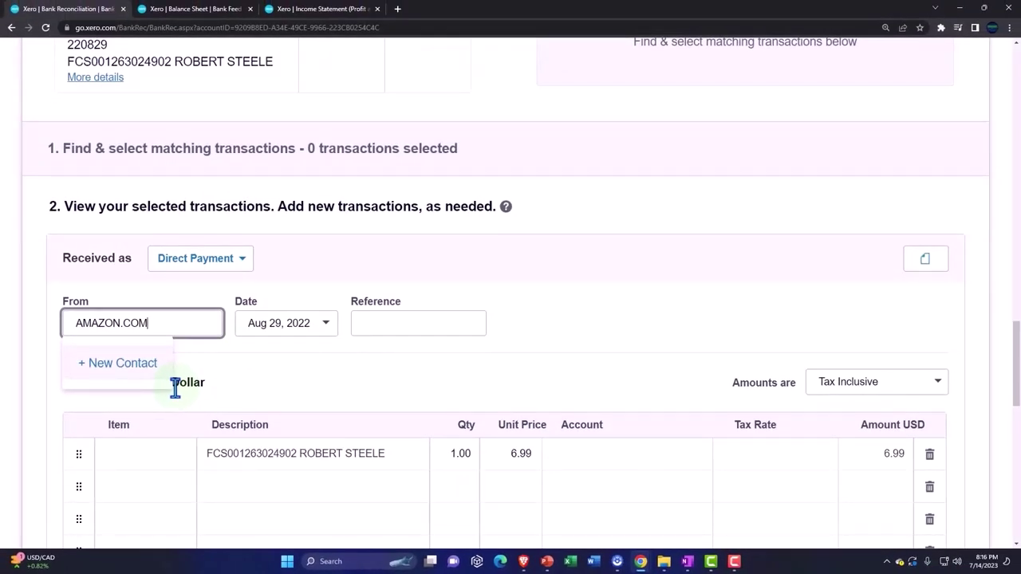
{"action": "left_click", "coordinate": [88, 365]}
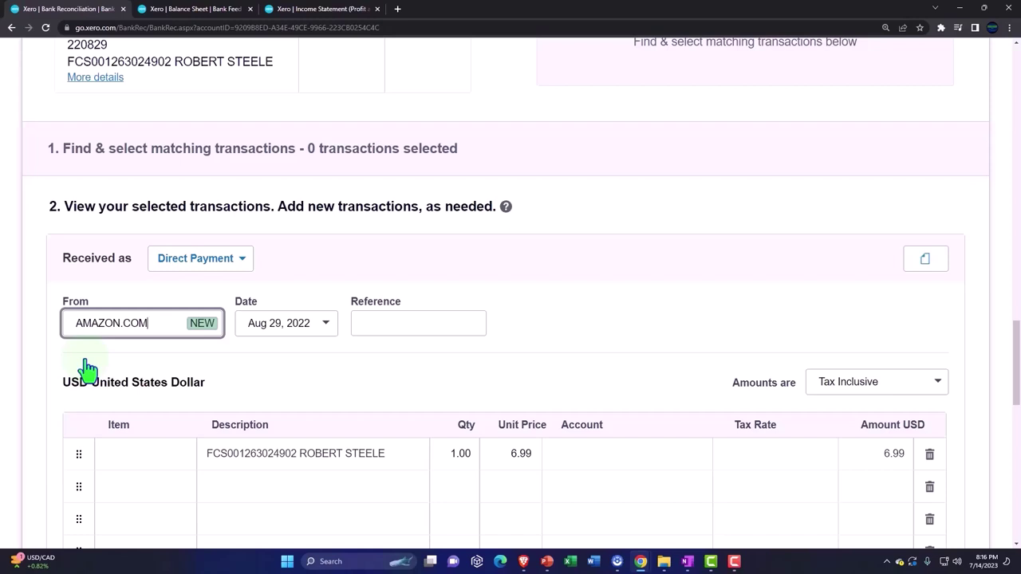
{"action": "key", "text": "Tab"}
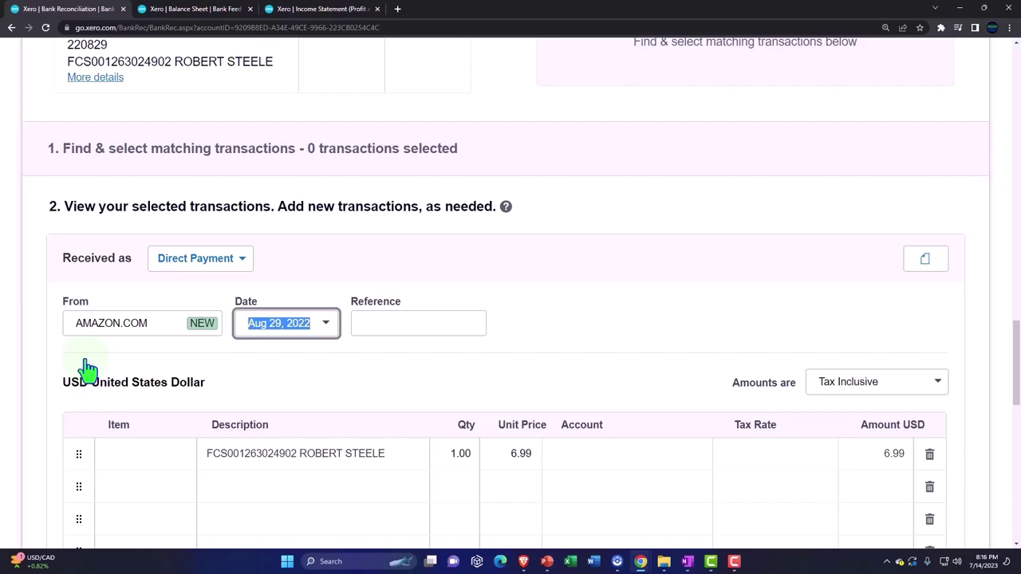
Step: Browse the line's account list from Expenses to Revenue, dismissing the Add new account form
{"action": "key", "text": "Tab"}
{"action": "key", "text": "Tab"}
{"action": "key", "text": "Tab"}
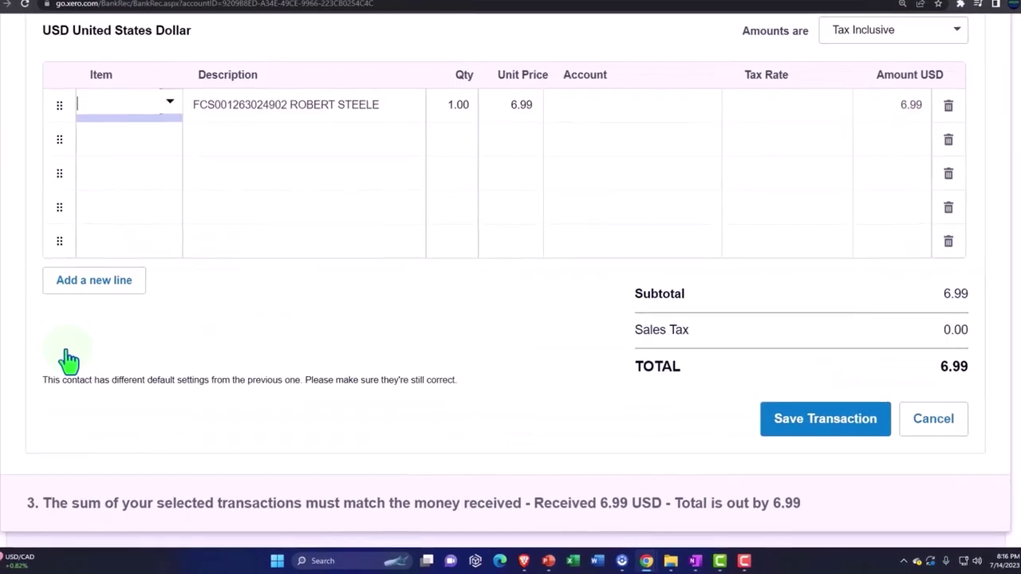
{"action": "key", "text": "Tab"}
{"action": "key", "text": "Tab"}
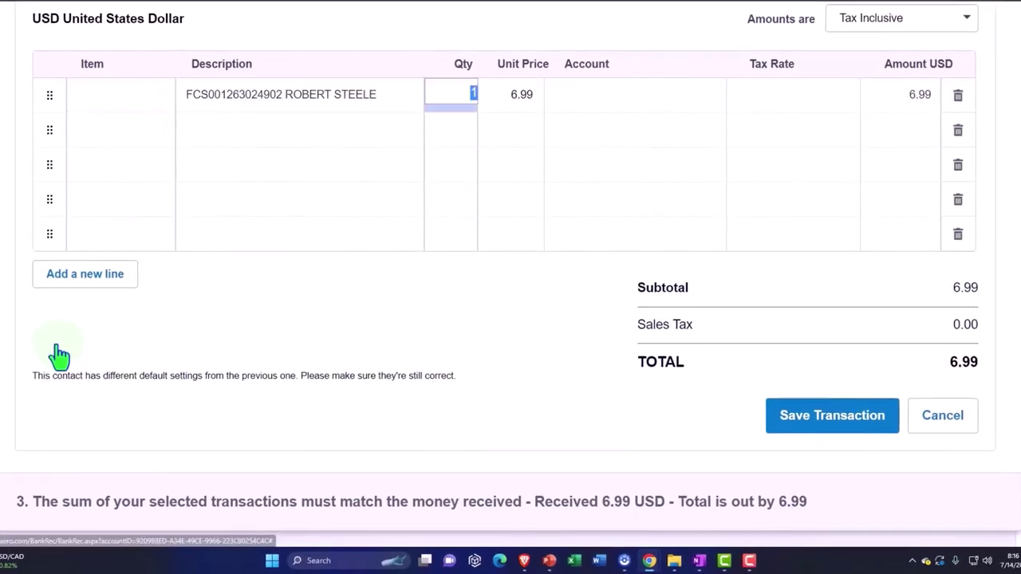
{"action": "key", "text": "Tab"}
{"action": "key", "text": "Tab"}
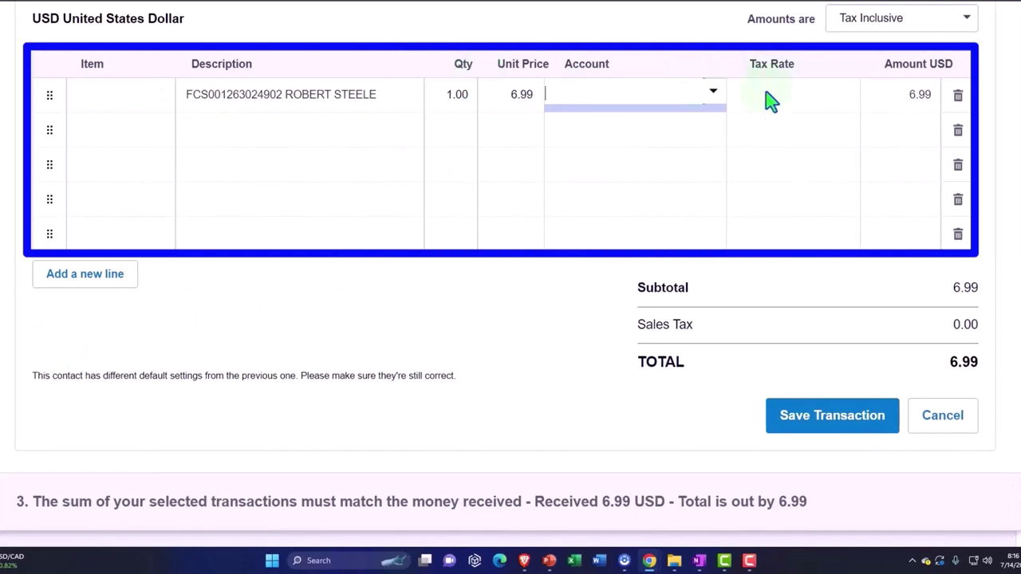
{"action": "left_click", "coordinate": [713, 96]}
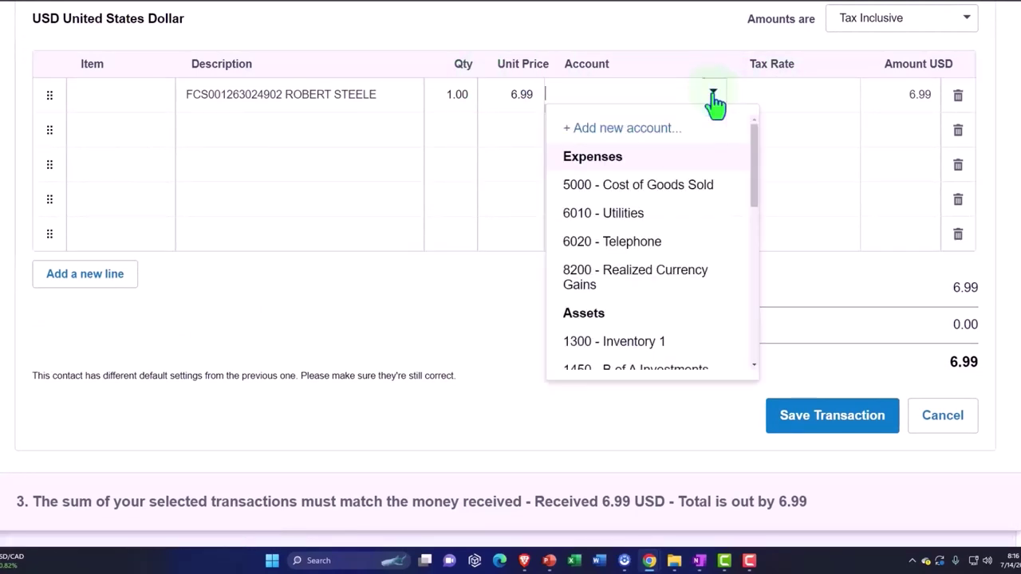
{"action": "left_click", "coordinate": [658, 137]}
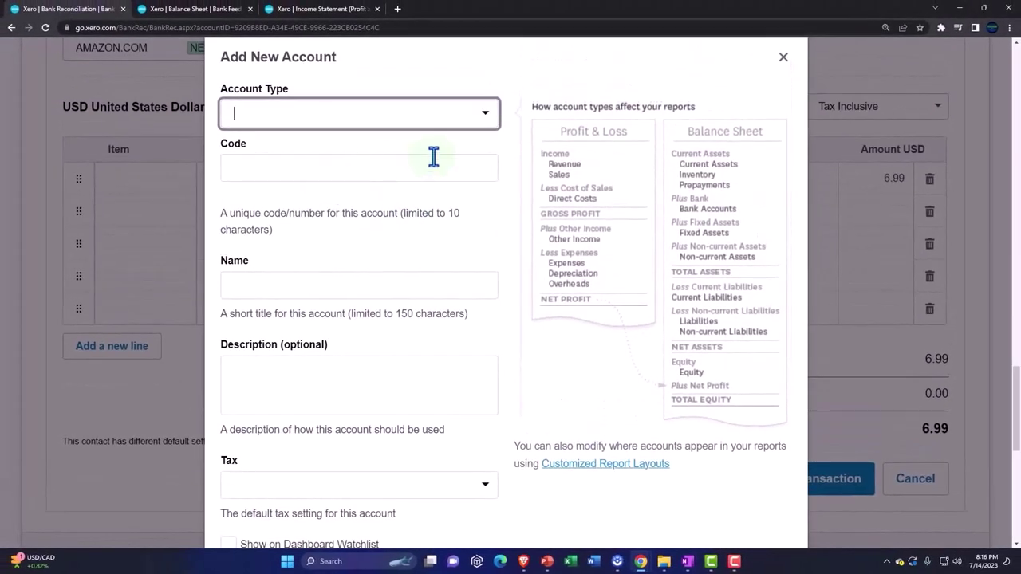
{"action": "left_click", "coordinate": [784, 57]}
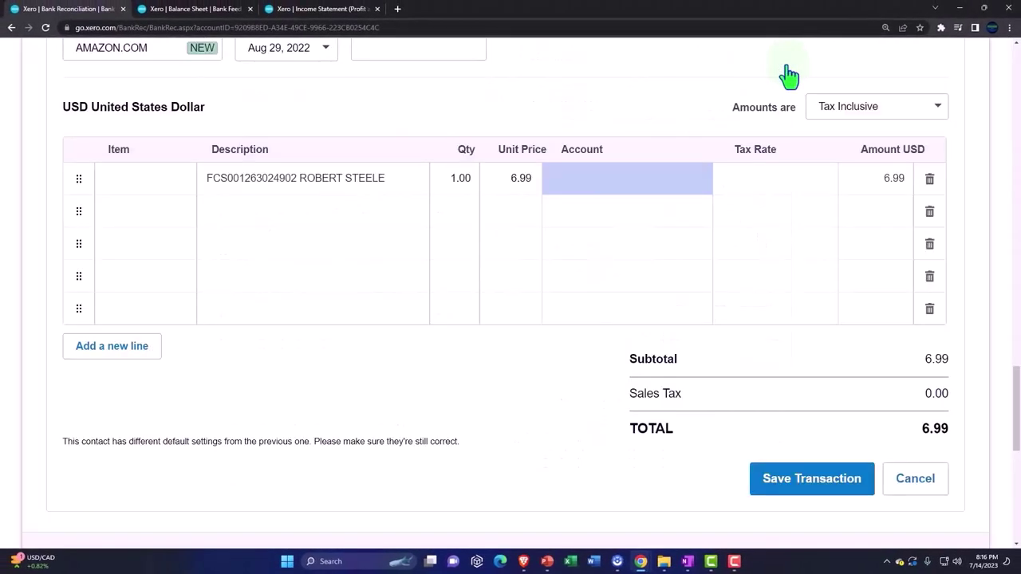
{"action": "left_click", "coordinate": [701, 180]}
{"action": "left_click", "coordinate": [702, 183]}
{"action": "scroll", "coordinate": [672, 315], "scroll_direction": "down", "scroll_amount": 5}
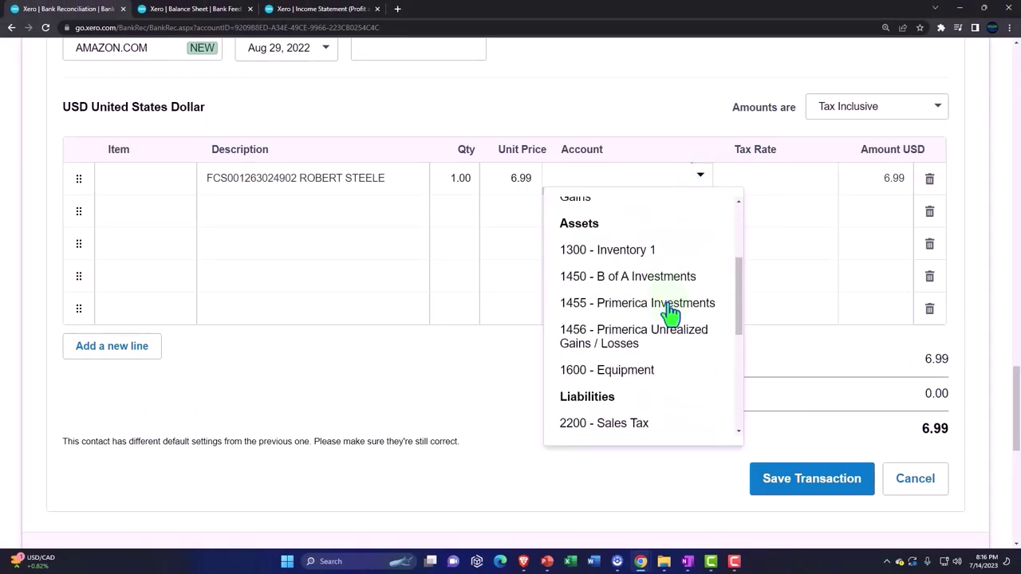
{"action": "scroll", "coordinate": [670, 314], "scroll_direction": "down", "scroll_amount": 3}
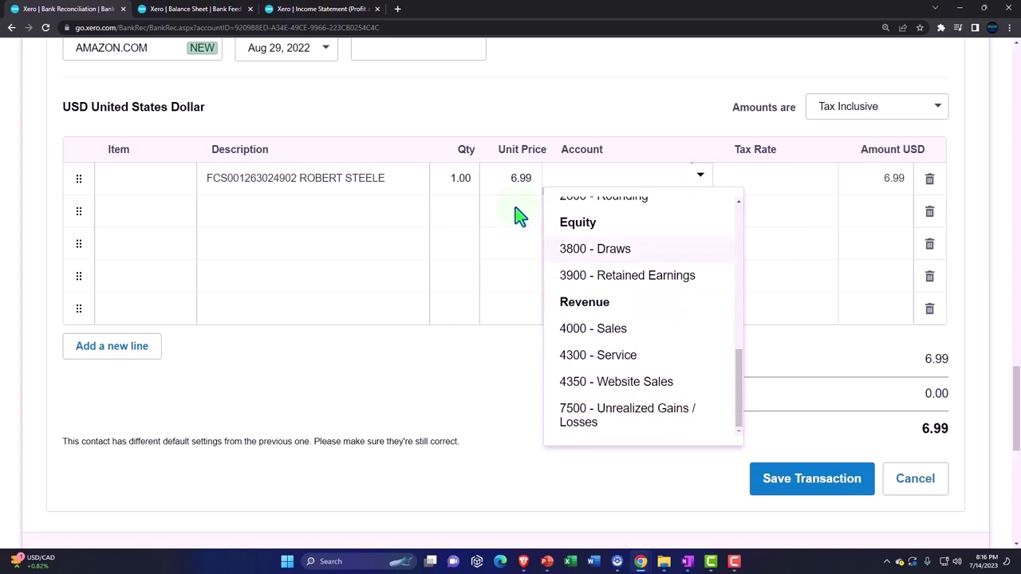
{"action": "scroll", "coordinate": [677, 262], "scroll_direction": "up", "scroll_amount": 5}
{"action": "scroll", "coordinate": [670, 255], "scroll_direction": "up", "scroll_amount": 3}
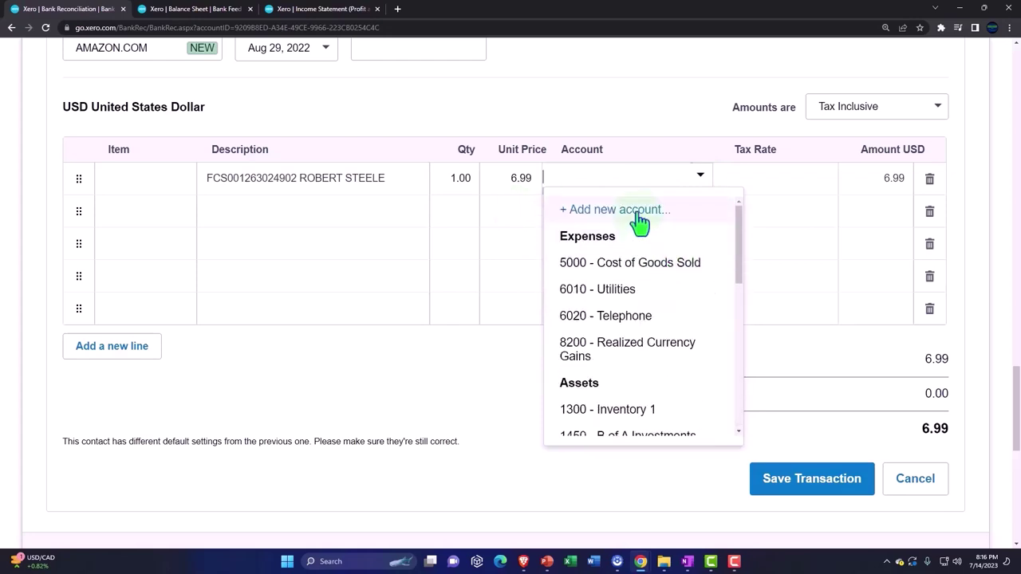
Step: Start a new account with code 4360 and account type Revenue
{"action": "left_click", "coordinate": [638, 212]}
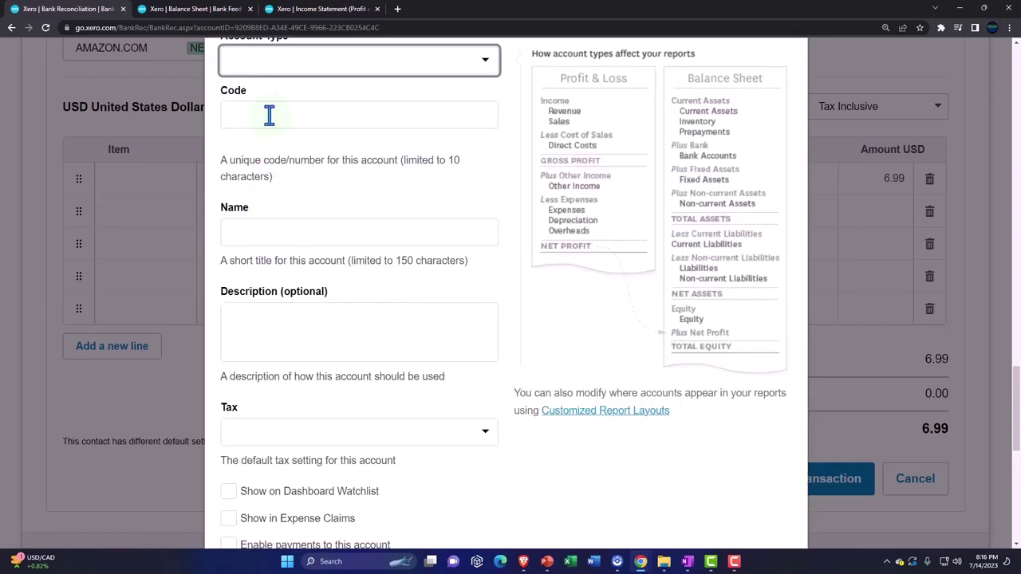
{"action": "left_click", "coordinate": [269, 111]}
{"action": "type", "text": "4360"}
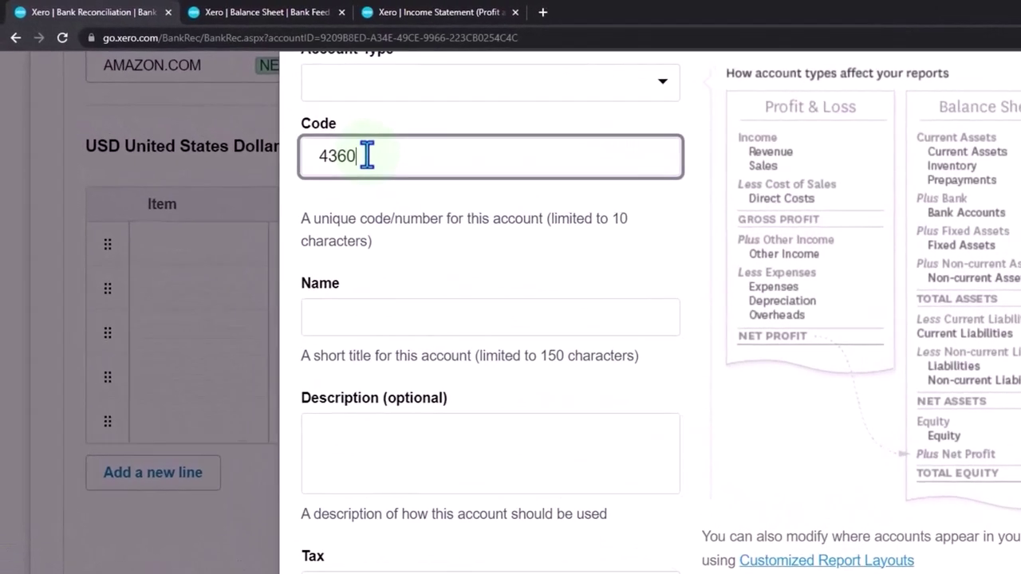
{"action": "key", "text": "Tab"}
{"action": "scroll", "coordinate": [311, 64], "scroll_direction": "up", "scroll_amount": 1}
{"action": "left_click", "coordinate": [425, 159]}
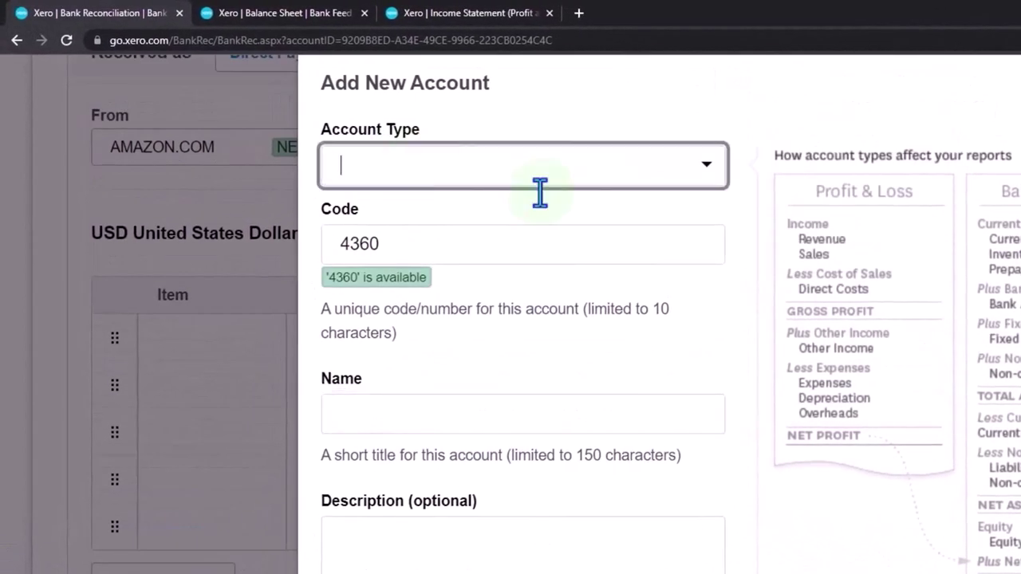
{"action": "left_click", "coordinate": [707, 172]}
{"action": "scroll", "coordinate": [539, 347], "scroll_direction": "down", "scroll_amount": 5}
{"action": "scroll", "coordinate": [539, 347], "scroll_direction": "down", "scroll_amount": 6}
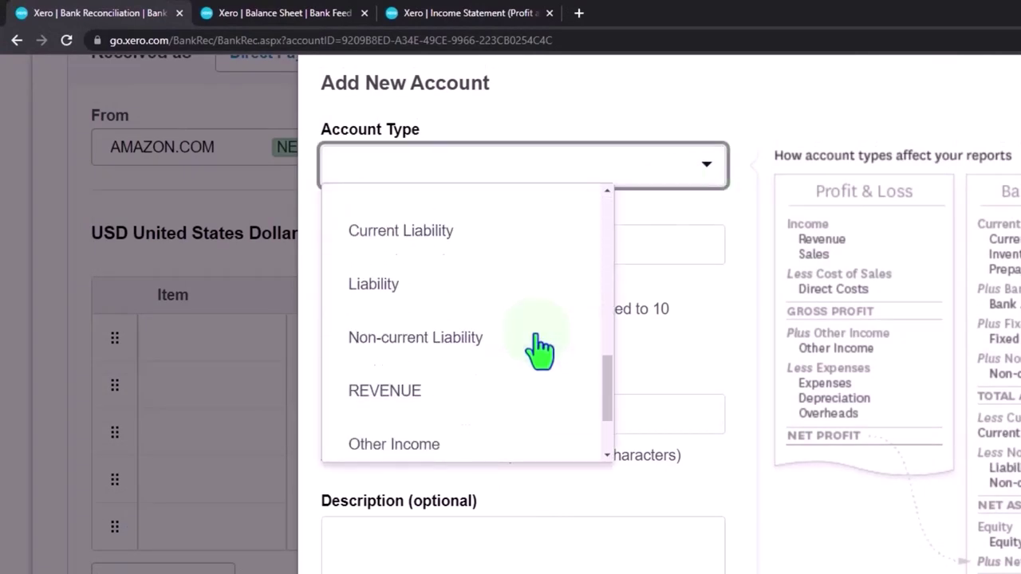
{"action": "left_click", "coordinate": [466, 403]}
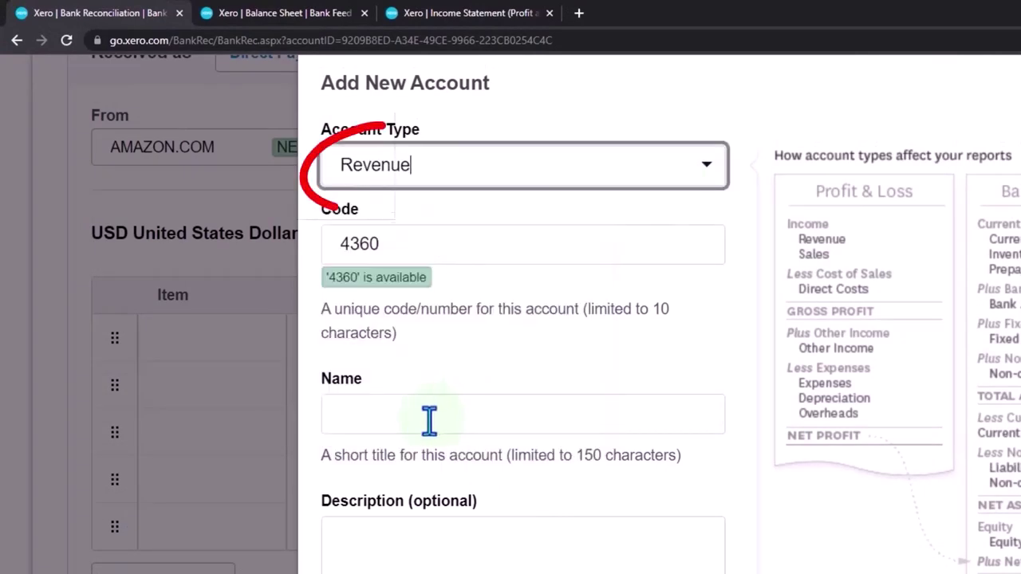
Step: Name the account Amazon Prime, save it, and check the line shows 4360 - Amazon Prime
{"action": "left_click", "coordinate": [430, 417]}
{"action": "type", "text": "Ama"}
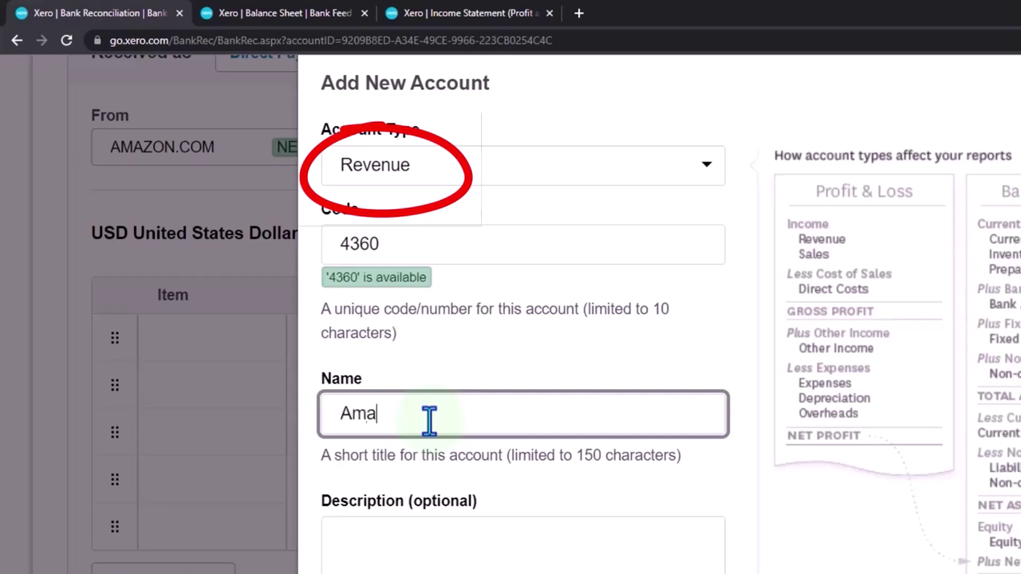
{"action": "type", "text": "zon Prime"}
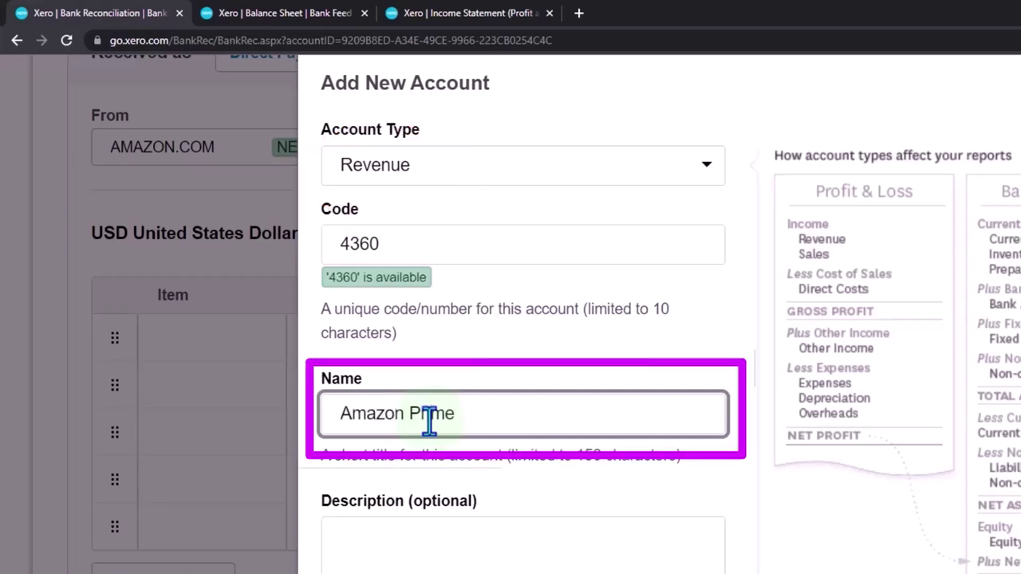
{"action": "key", "text": "Tab"}
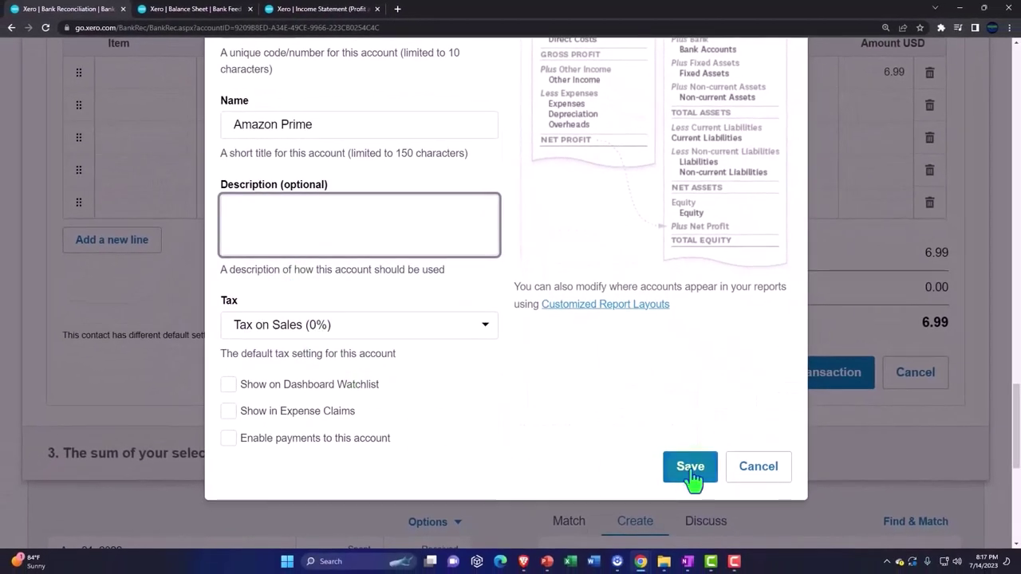
{"action": "left_click", "coordinate": [702, 477]}
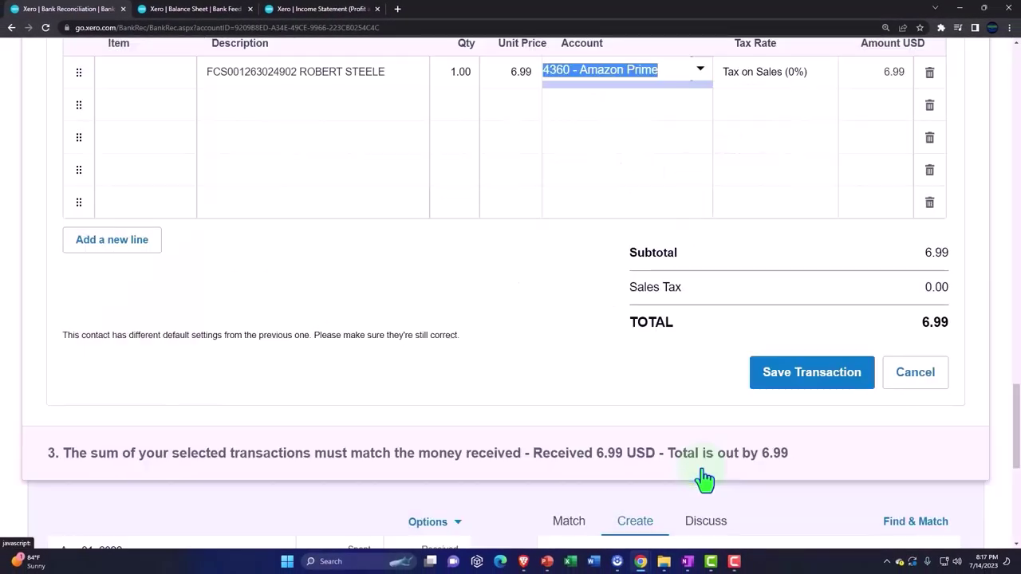
{"action": "scroll", "coordinate": [510, 508], "scroll_direction": "up", "scroll_amount": 5}
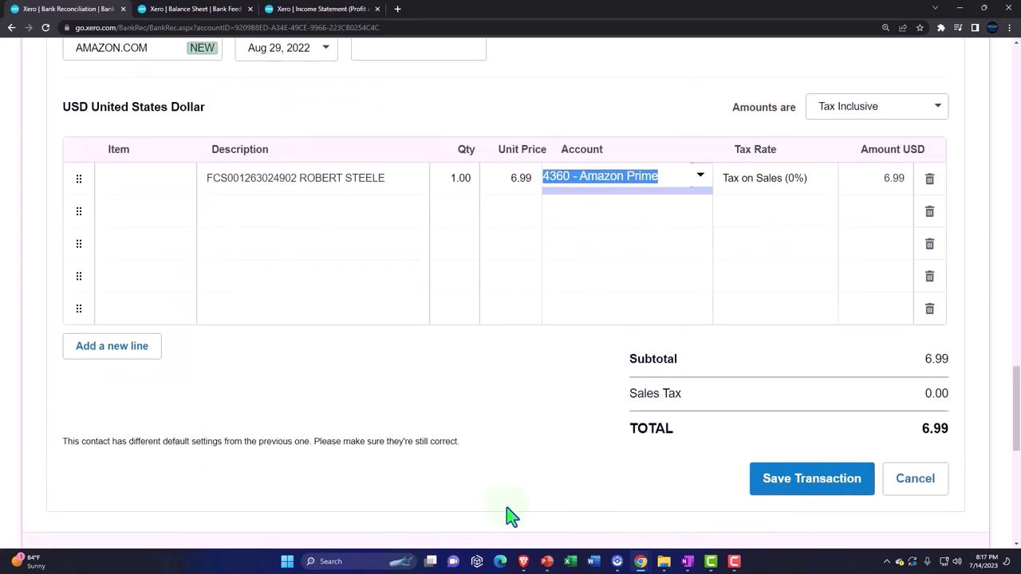
{"action": "scroll", "coordinate": [479, 502], "scroll_direction": "up", "scroll_amount": 2}
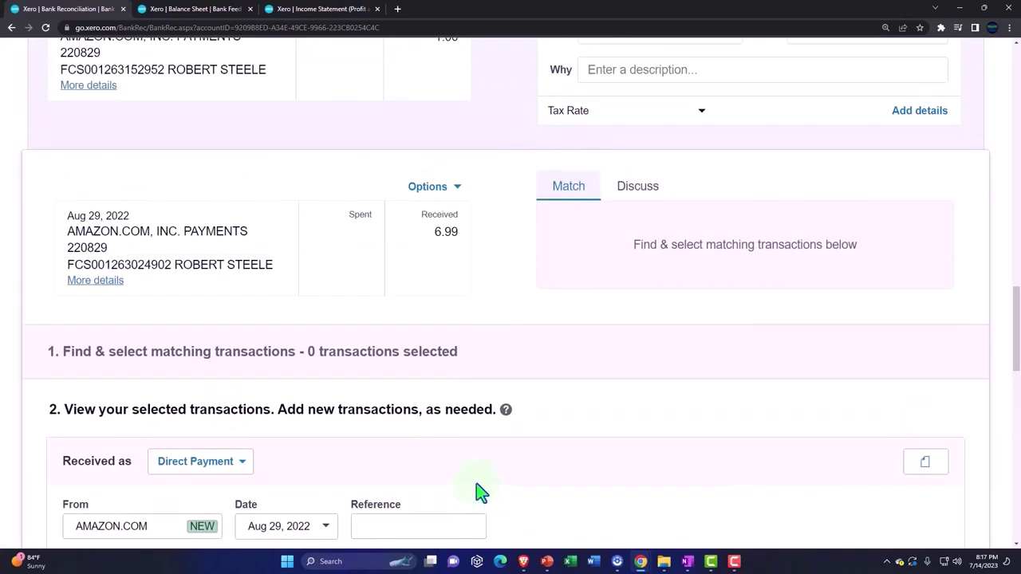
{"action": "scroll", "coordinate": [444, 312], "scroll_direction": "up", "scroll_amount": 5}
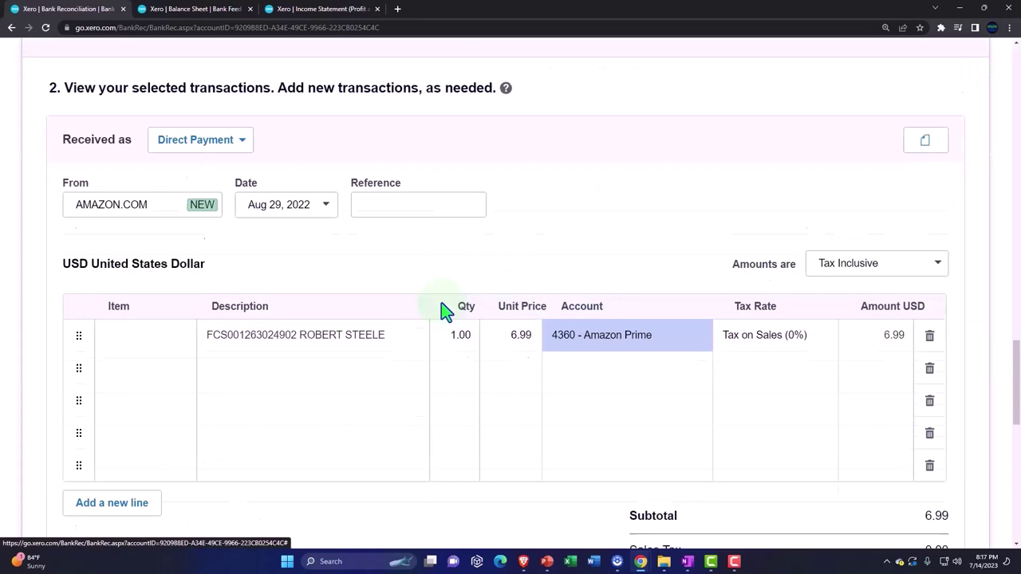
Step: Create a bank rule from the Amazon deposit with its first condition checking Any text field
{"action": "left_click", "coordinate": [457, 266]}
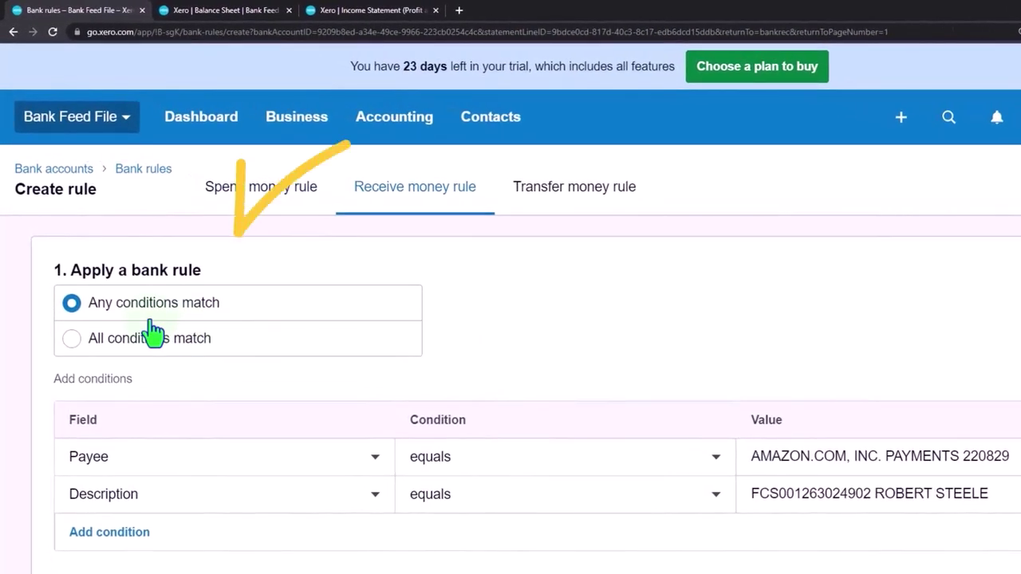
{"action": "scroll", "coordinate": [154, 331], "scroll_direction": "down", "scroll_amount": 2}
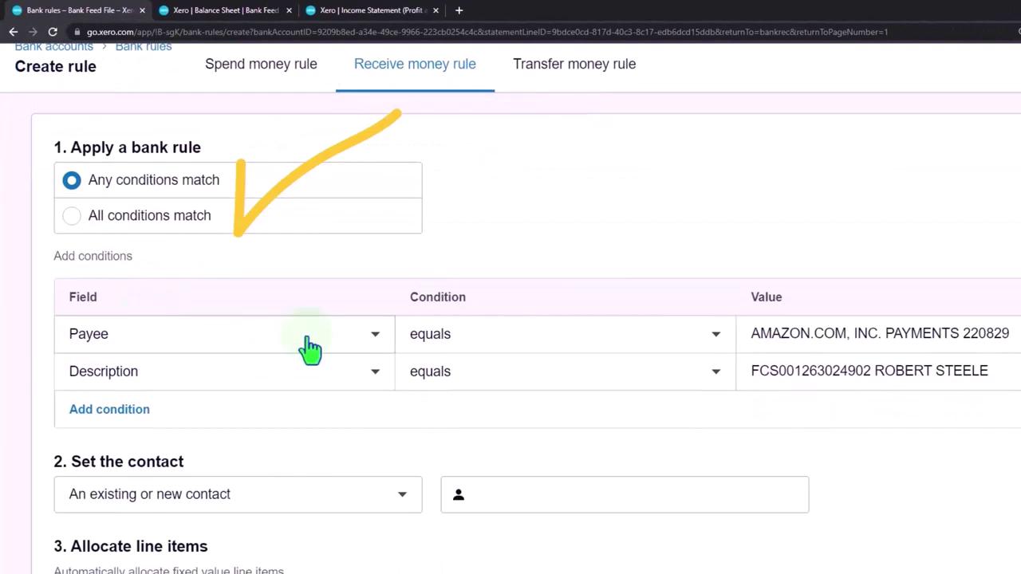
{"action": "left_click", "coordinate": [310, 347]}
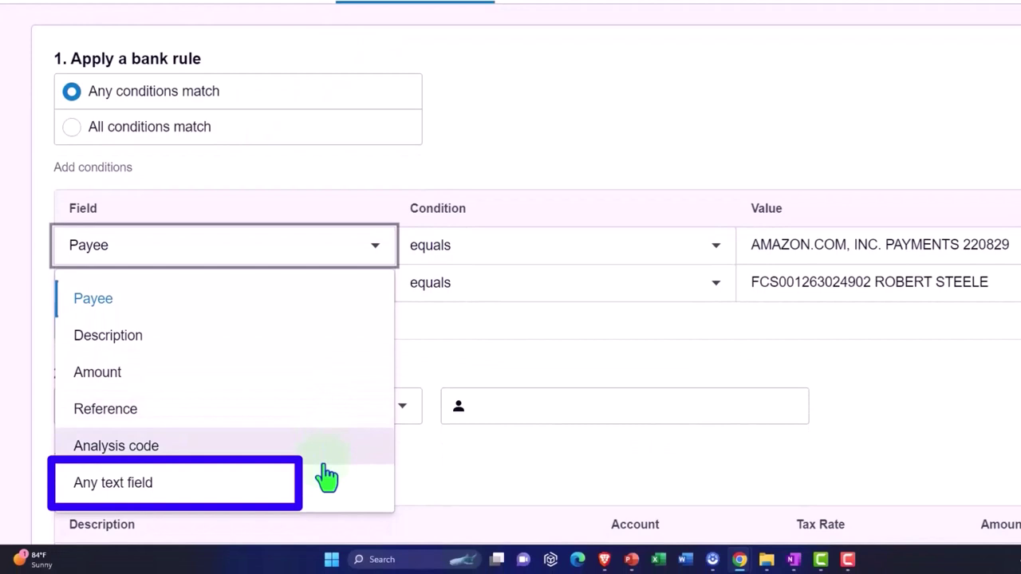
{"action": "left_click", "coordinate": [325, 480]}
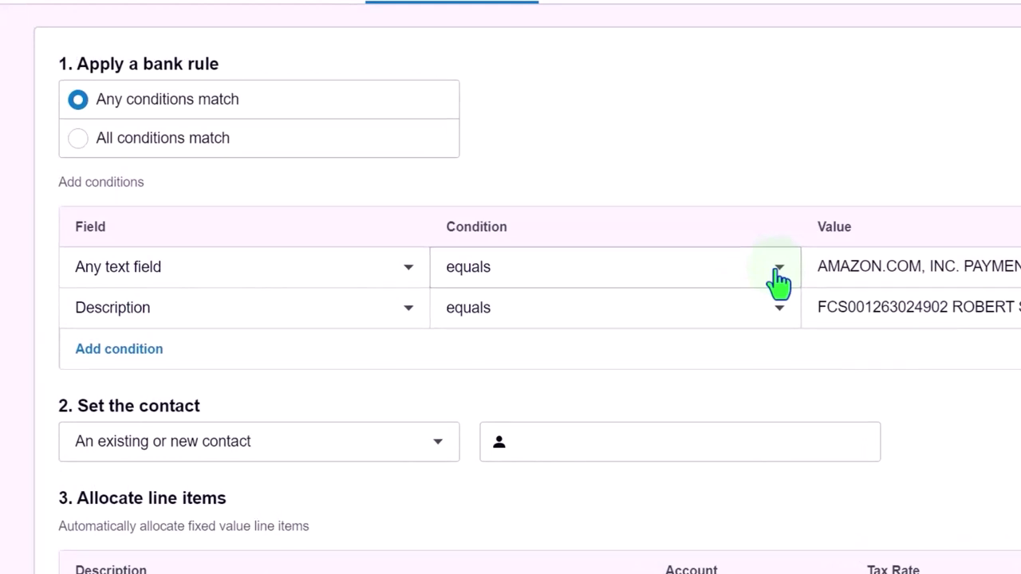
Step: Set the first condition to Any text field contains AMAZON.COM, INC
{"action": "left_click", "coordinate": [778, 275]}
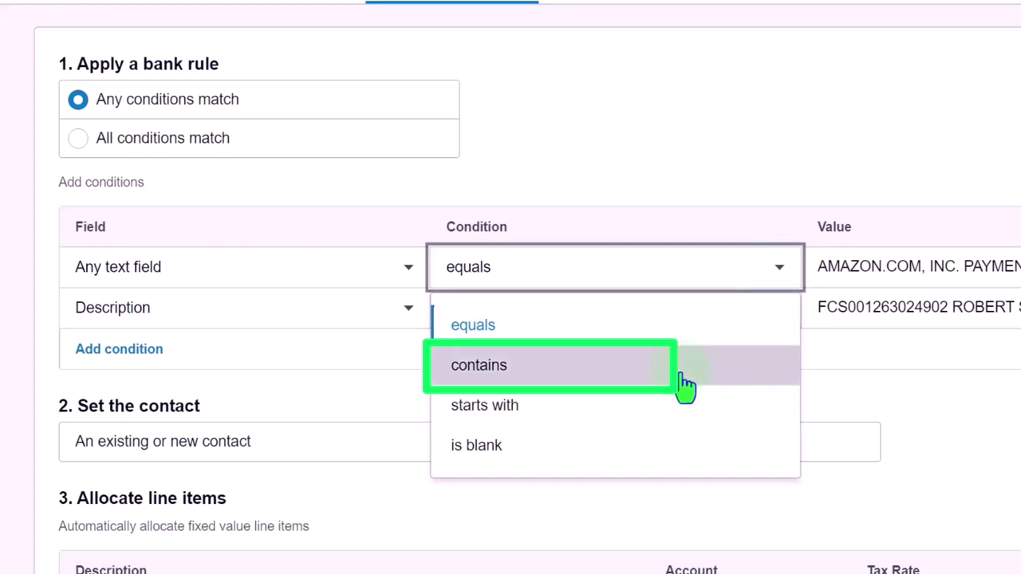
{"action": "left_click", "coordinate": [685, 387]}
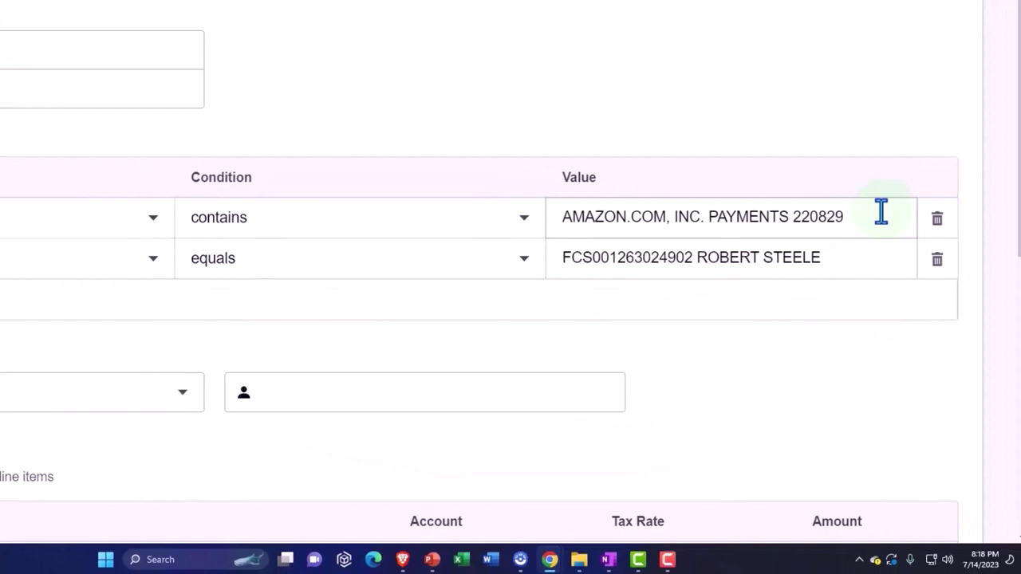
{"action": "triple_click", "coordinate": [880, 212]}
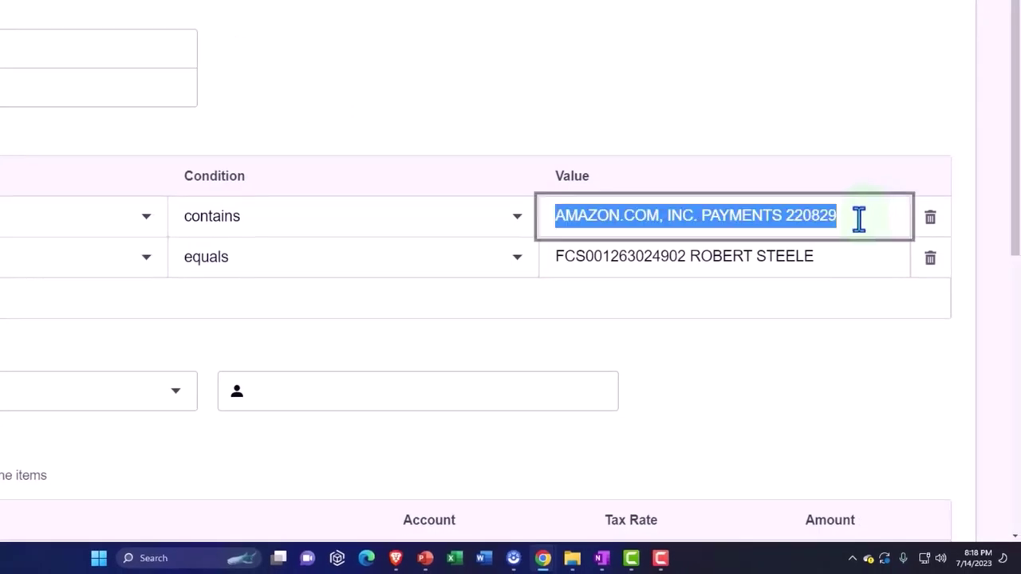
{"action": "left_click", "coordinate": [857, 217]}
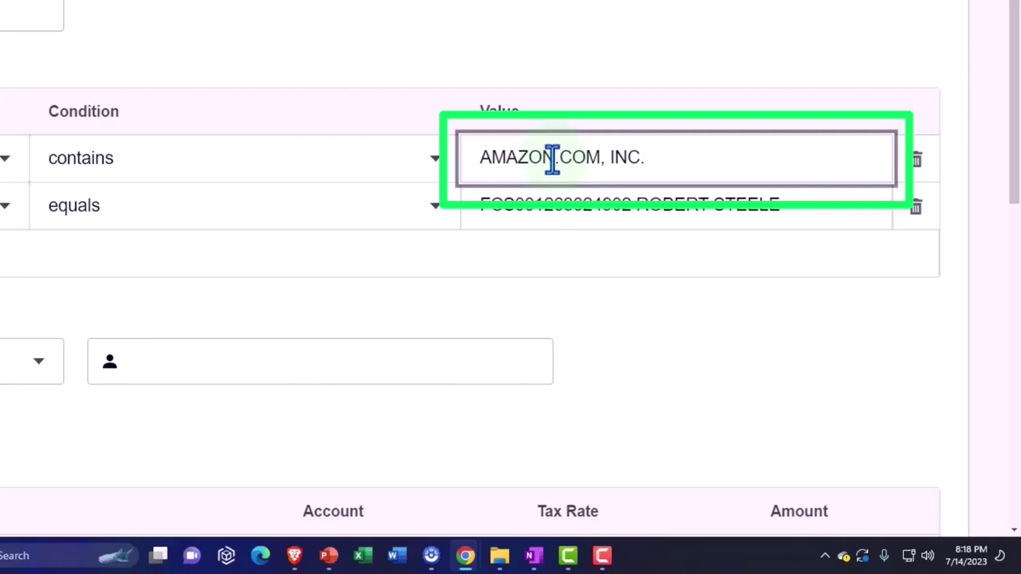
{"action": "left_click_drag", "start_coordinate": [552, 158], "coordinate": [482, 157]}
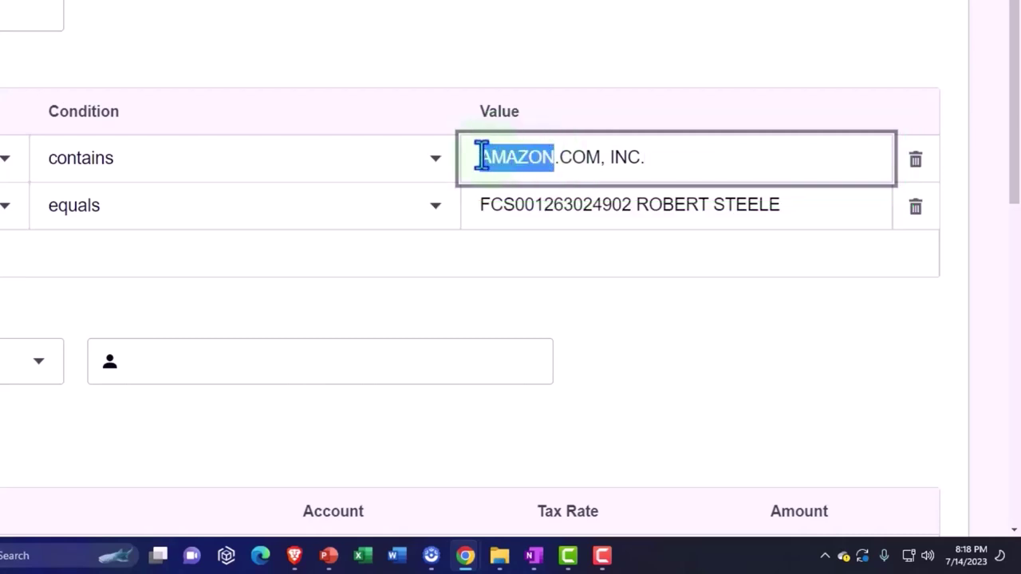
{"action": "left_click", "coordinate": [674, 158]}
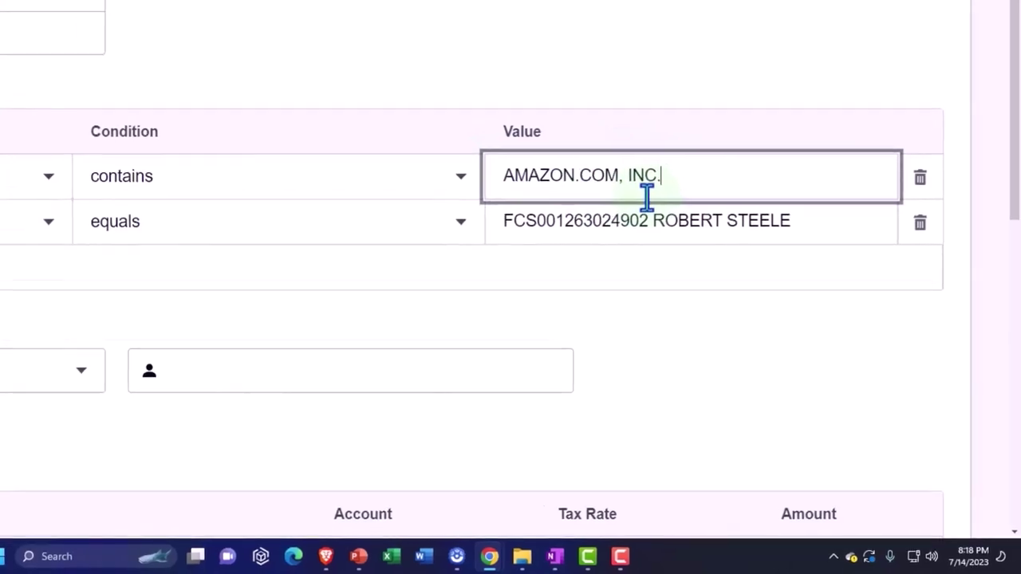
{"action": "key", "text": "Tab"}
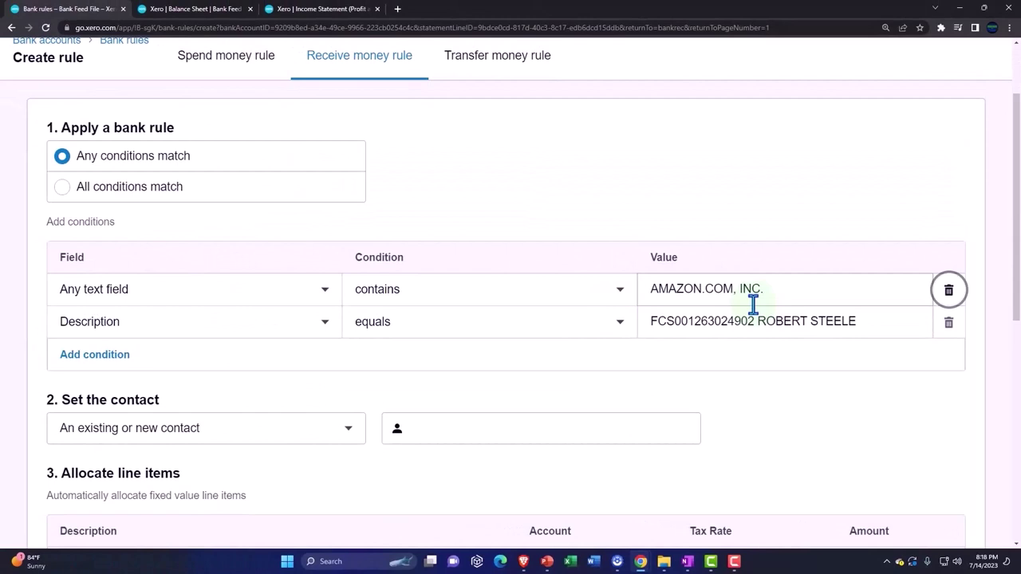
{"action": "key", "text": "Tab"}
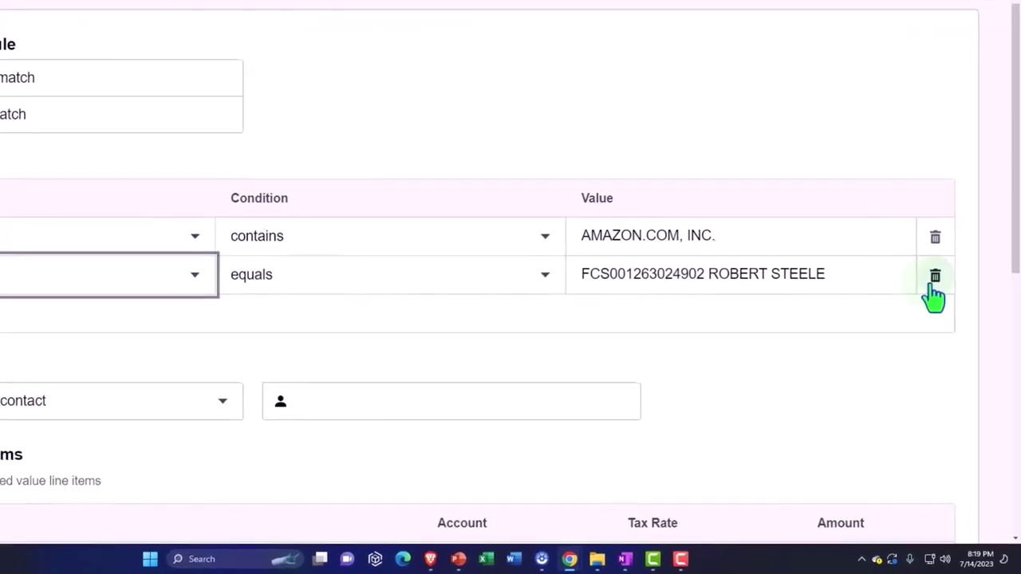
Step: Delete the rule's second description condition and clear the contact box
{"action": "left_click", "coordinate": [933, 278]}
{"action": "scroll", "coordinate": [533, 340], "scroll_direction": "down", "scroll_amount": 3}
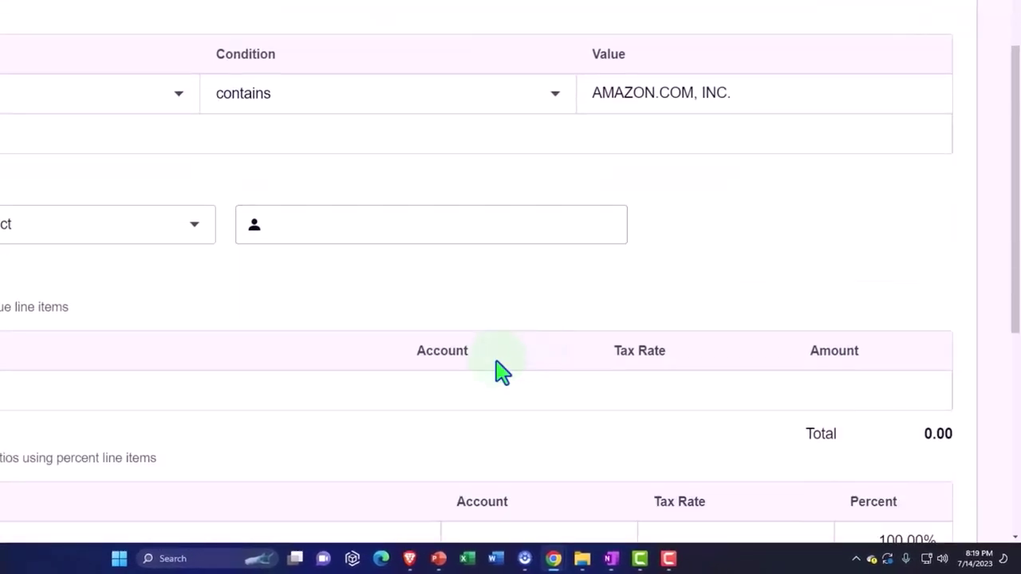
{"action": "left_click", "coordinate": [340, 232]}
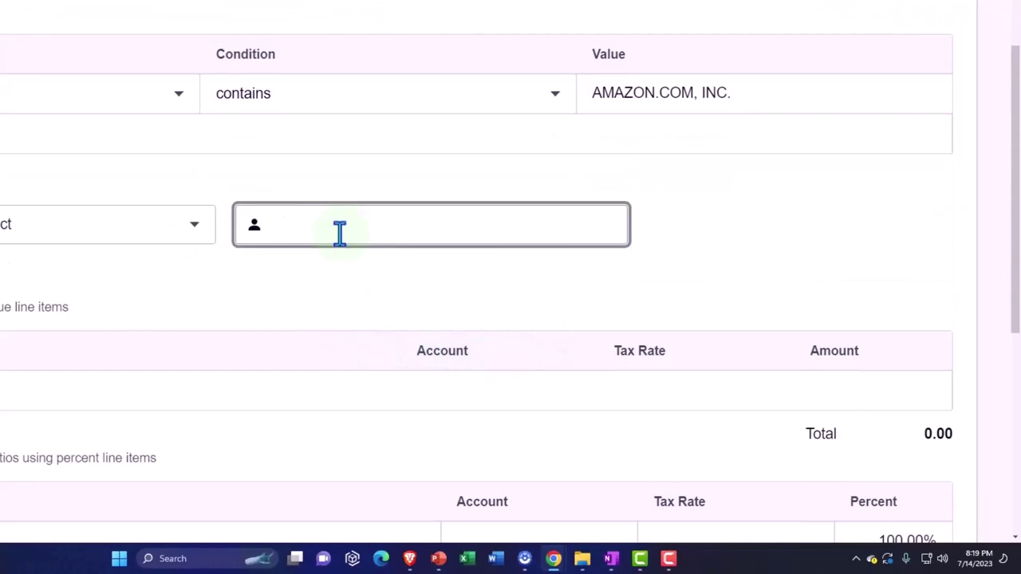
{"action": "key", "text": "BackSpace"}
{"action": "key", "text": "BackSpace"}
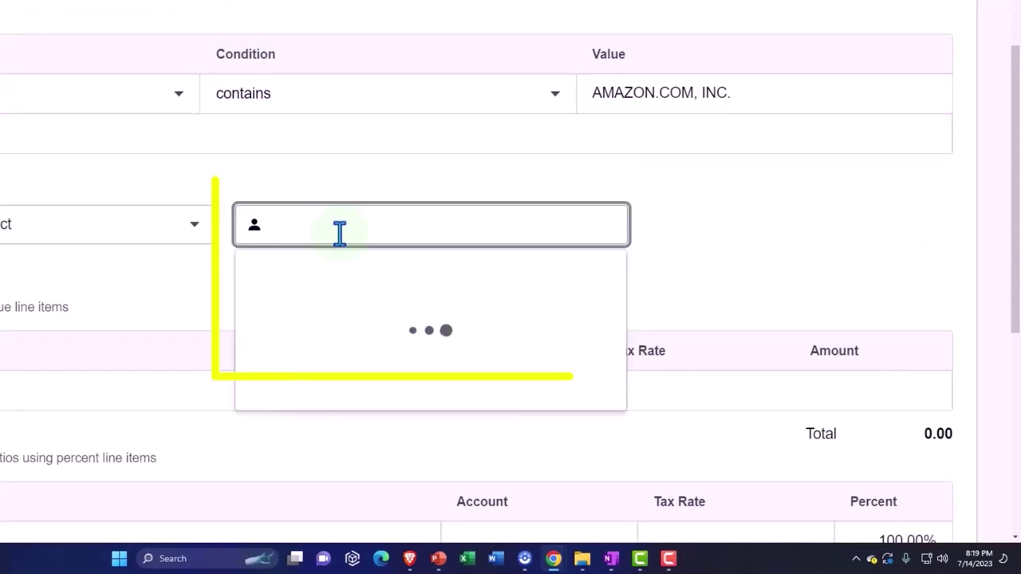
{"action": "type", "text": "Bank Rules One Customer But Two Income Accounts"}
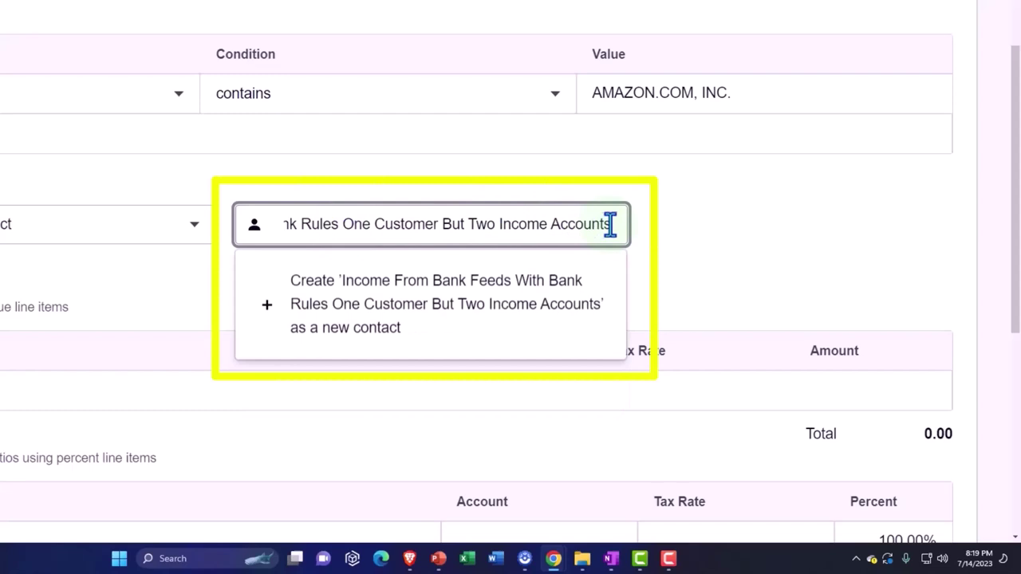
{"action": "left_click_drag", "start_coordinate": [610, 224], "coordinate": [109, 228]}
{"action": "key", "text": "BackSpace"}
Step: Paste AMAZON.COM as the rule's contact and create it as a new contact
{"action": "scroll", "coordinate": [466, 350], "scroll_direction": "down", "scroll_amount": 3}
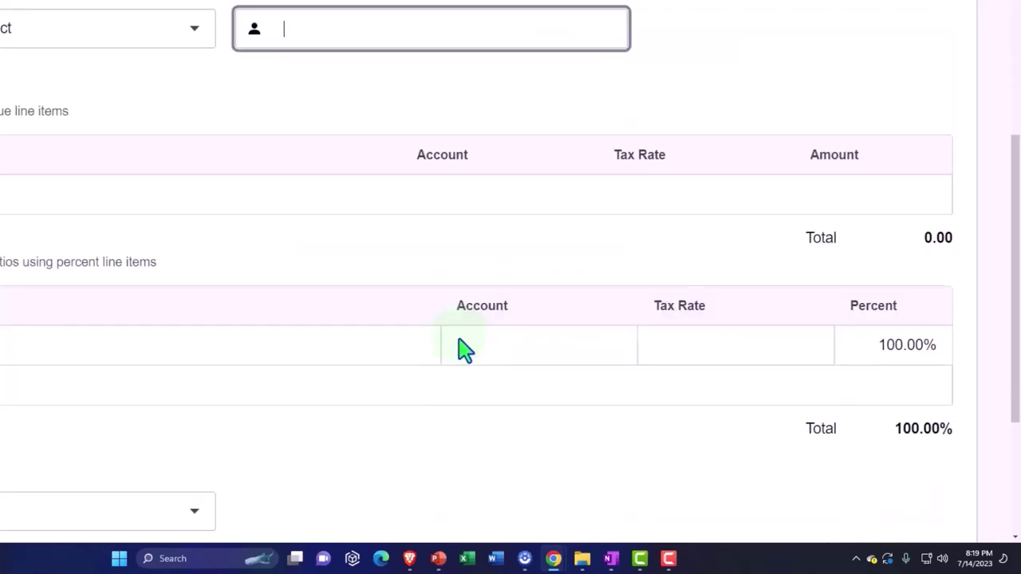
{"action": "scroll", "coordinate": [465, 350], "scroll_direction": "down", "scroll_amount": 3}
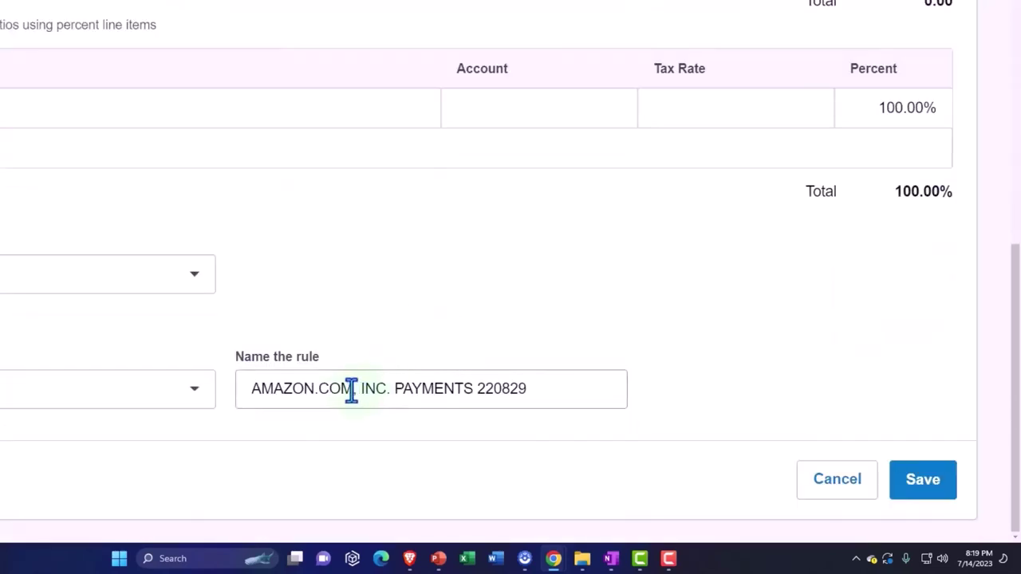
{"action": "left_click_drag", "start_coordinate": [351, 391], "coordinate": [221, 401]}
{"action": "key", "text": "ctrl+c"}
{"action": "scroll", "coordinate": [240, 403], "scroll_direction": "up", "scroll_amount": 5}
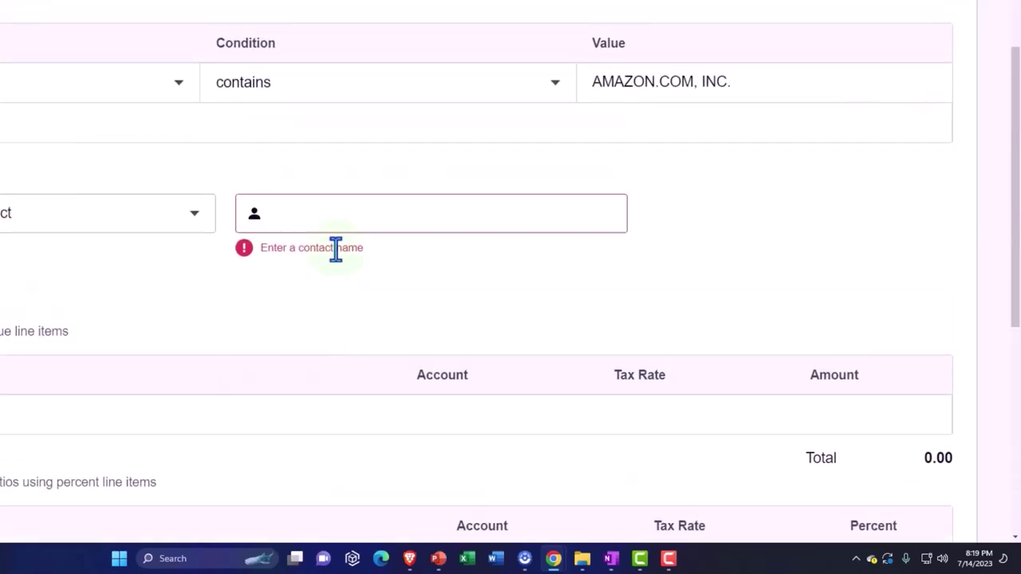
{"action": "left_click", "coordinate": [328, 211]}
{"action": "key", "text": "ctrl+v"}
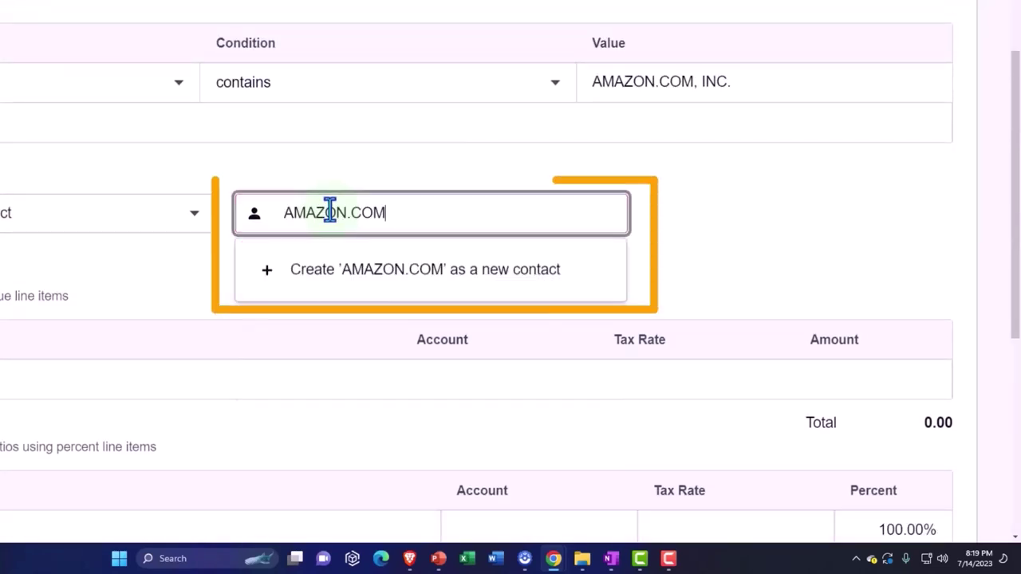
{"action": "left_click", "coordinate": [349, 280]}
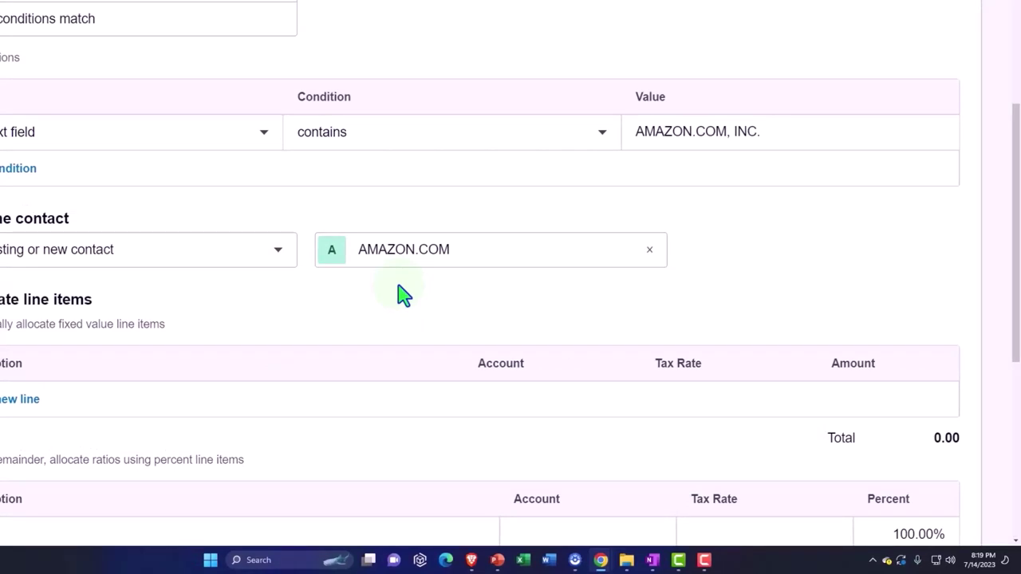
{"action": "scroll", "coordinate": [403, 296], "scroll_direction": "down", "scroll_amount": 3}
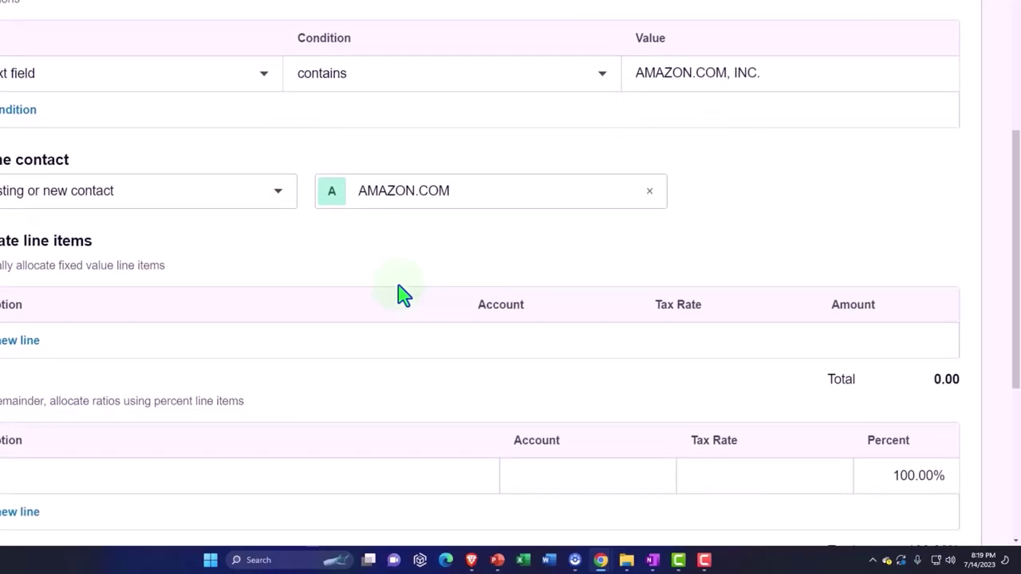
{"action": "scroll", "coordinate": [403, 295], "scroll_direction": "down", "scroll_amount": 3}
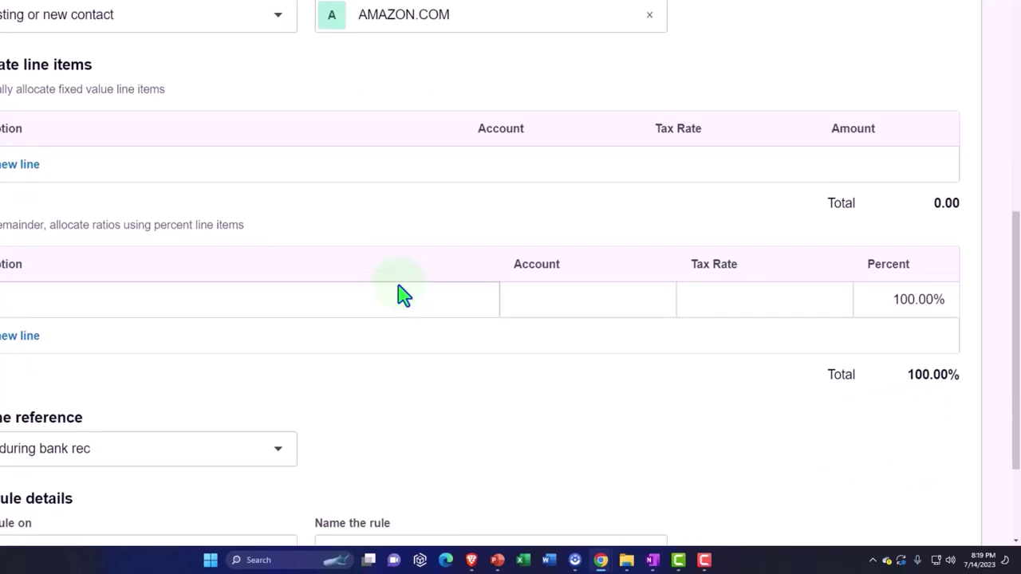
Step: Allocate the rule's 100% line to account 4360 - Amazon Prime
{"action": "left_click", "coordinate": [563, 301]}
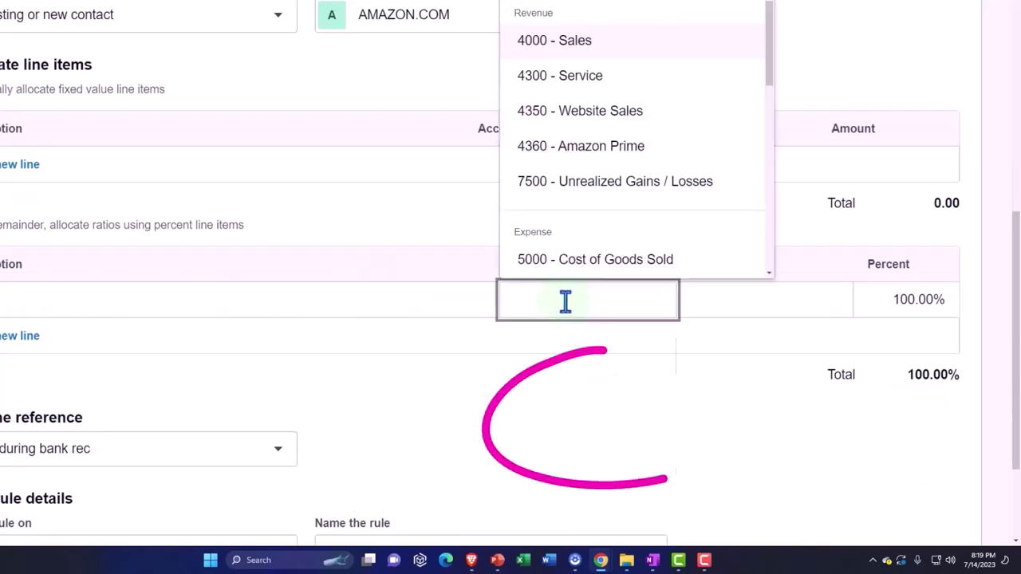
{"action": "scroll", "coordinate": [564, 301], "scroll_direction": "down", "scroll_amount": 1}
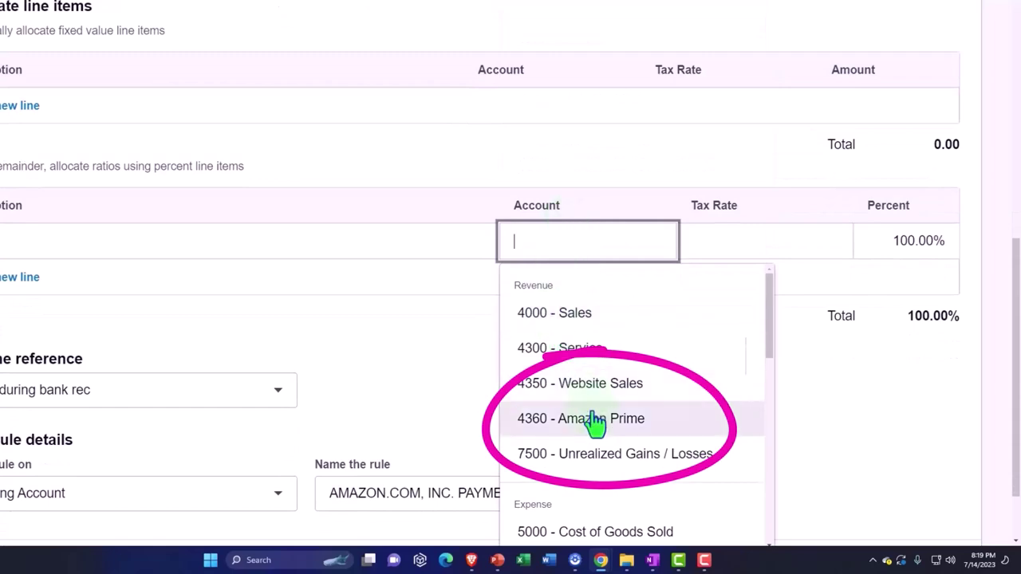
{"action": "left_click", "coordinate": [606, 435]}
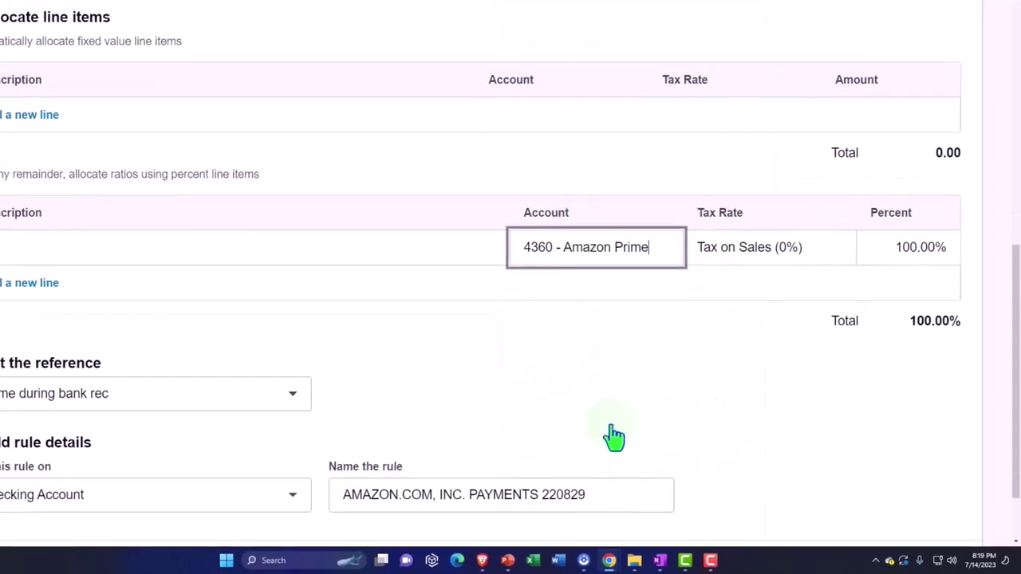
{"action": "key", "text": "Tab"}
{"action": "key", "text": "Tab"}
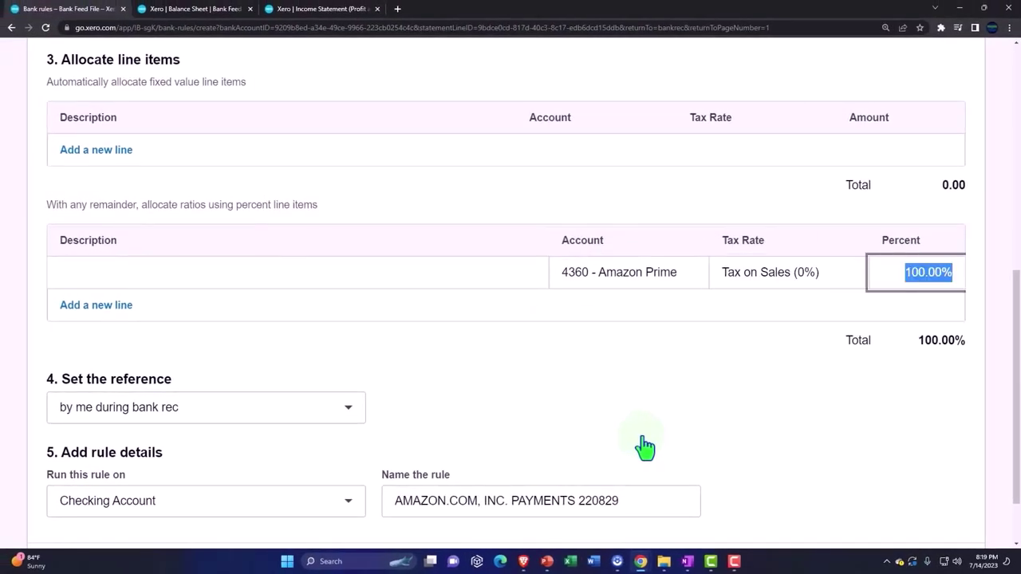
Step: Set the rule to take the reference from the bank line's Reference
{"action": "scroll", "coordinate": [645, 447], "scroll_direction": "down", "scroll_amount": 1}
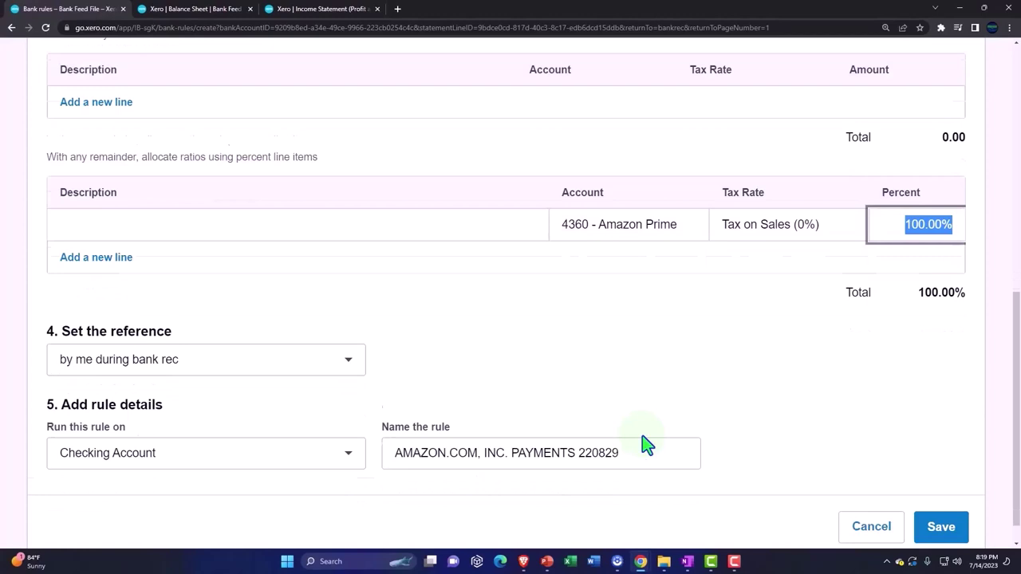
{"action": "left_click", "coordinate": [343, 351]}
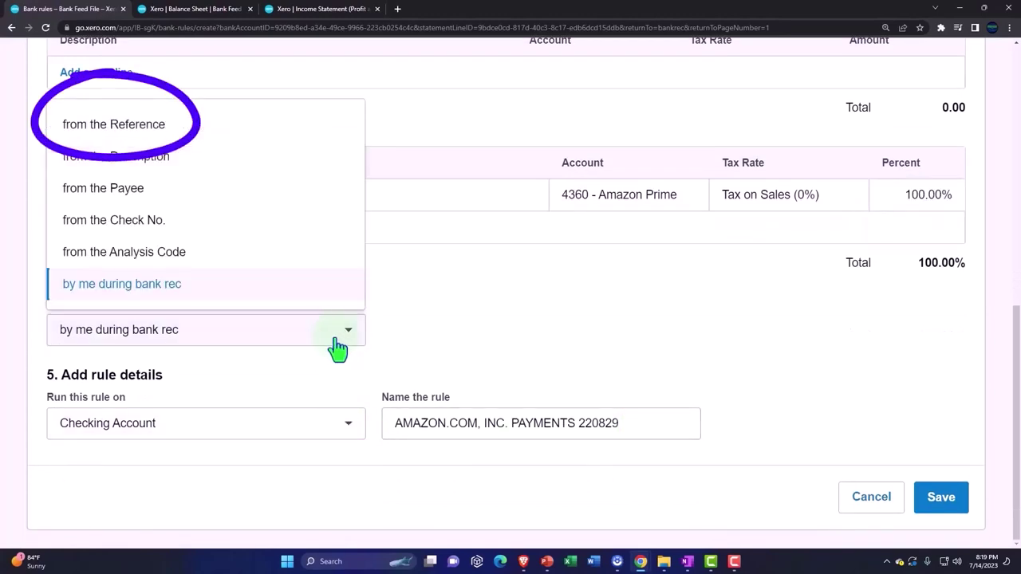
{"action": "left_click", "coordinate": [144, 126]}
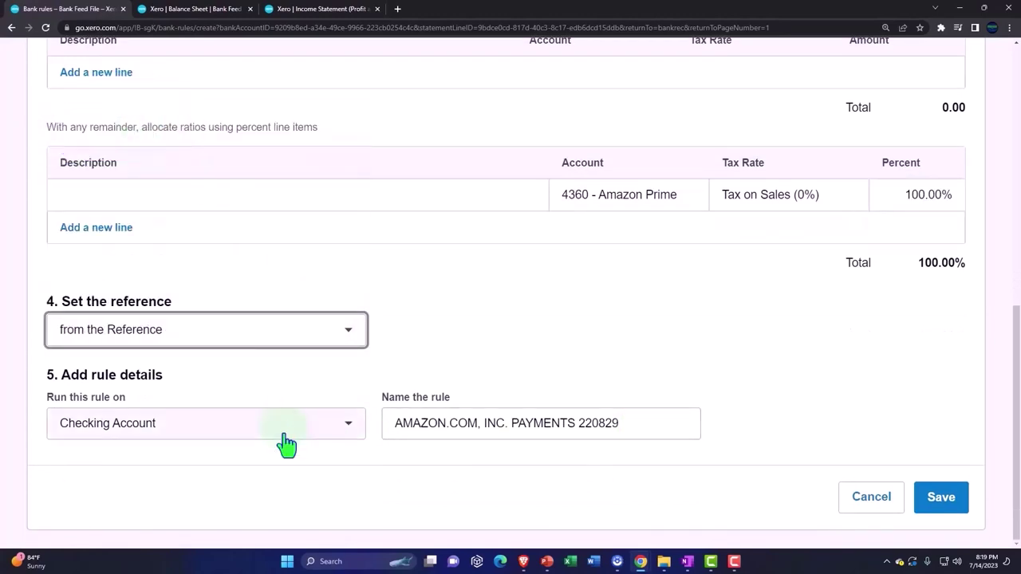
Step: Save the rule and reconcile the 6.99 and 1.00 Aug 29 AMAZON.COM deposits
{"action": "left_click", "coordinate": [942, 510]}
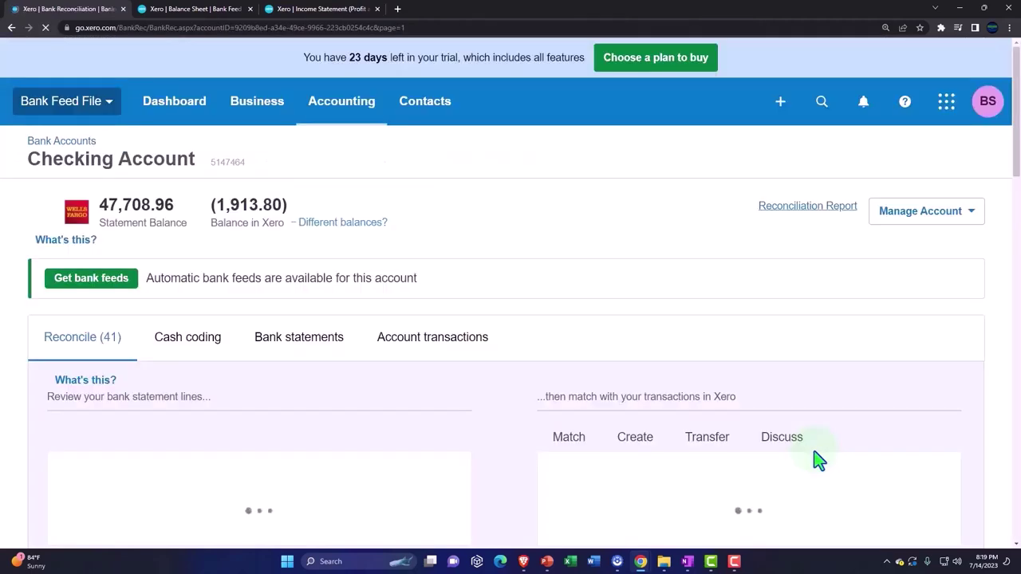
{"action": "scroll", "coordinate": [611, 395], "scroll_direction": "down", "scroll_amount": 8}
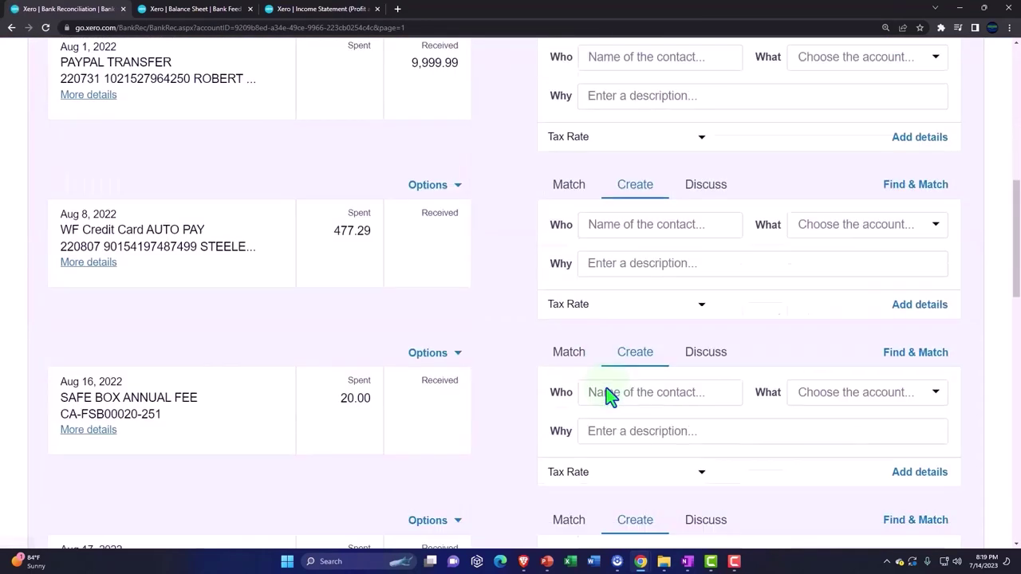
{"action": "scroll", "coordinate": [608, 395], "scroll_direction": "down", "scroll_amount": 8}
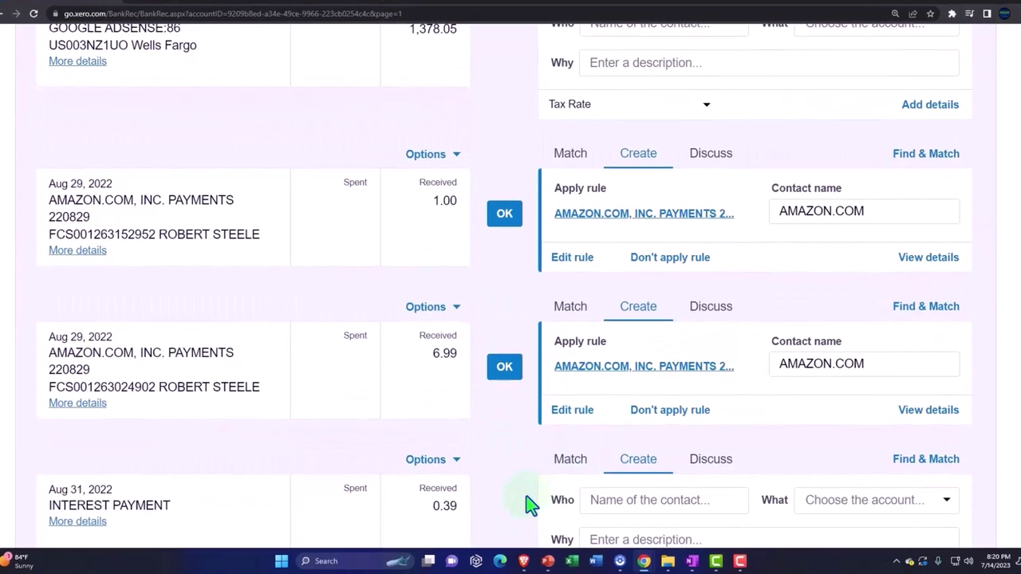
{"action": "scroll", "coordinate": [527, 504], "scroll_direction": "down", "scroll_amount": 1}
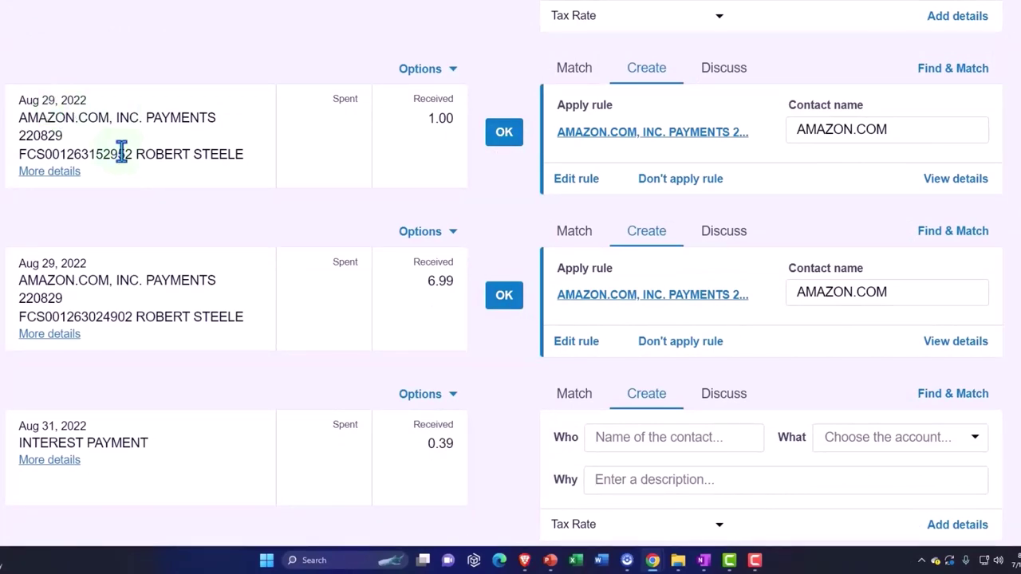
{"action": "left_click", "coordinate": [496, 303]}
{"action": "left_click", "coordinate": [507, 138]}
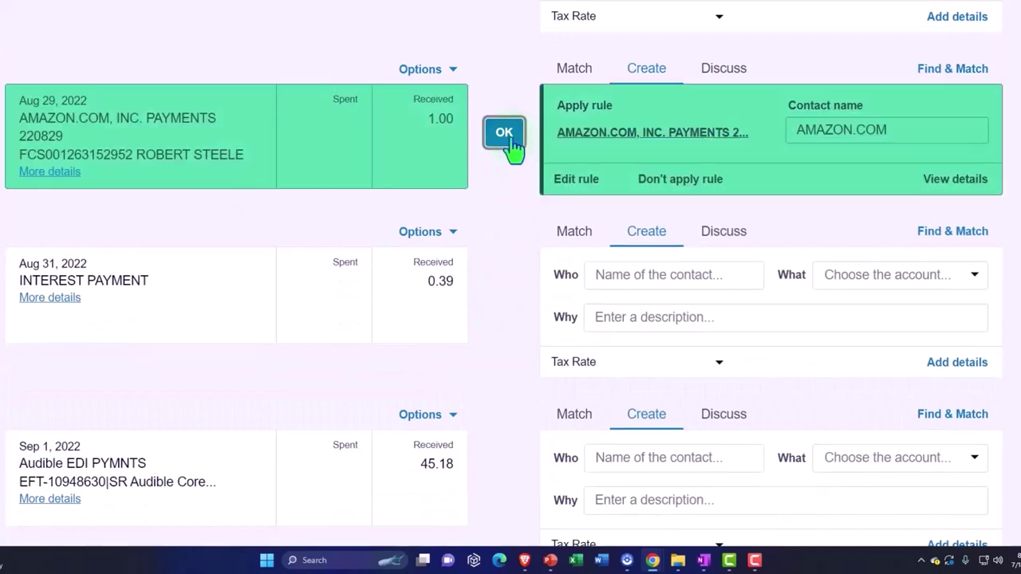
Step: Update the Balance Sheet to check Checking Account at 1,905.81, then switch to the Income Statement
{"action": "left_click", "coordinate": [195, 9]}
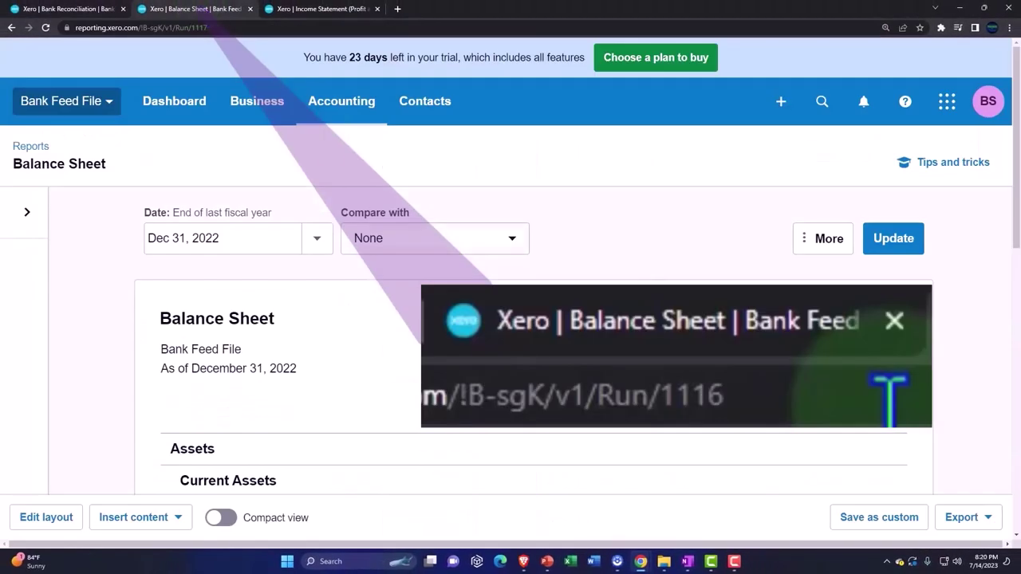
{"action": "left_click", "coordinate": [891, 239]}
{"action": "scroll", "coordinate": [825, 349], "scroll_direction": "down", "scroll_amount": 3}
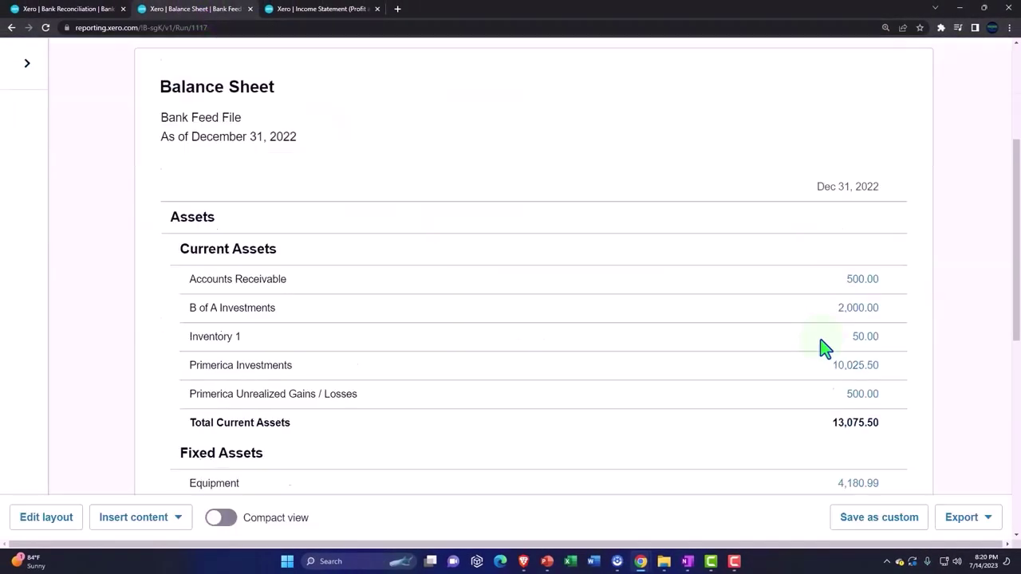
{"action": "scroll", "coordinate": [826, 348], "scroll_direction": "down", "scroll_amount": 5}
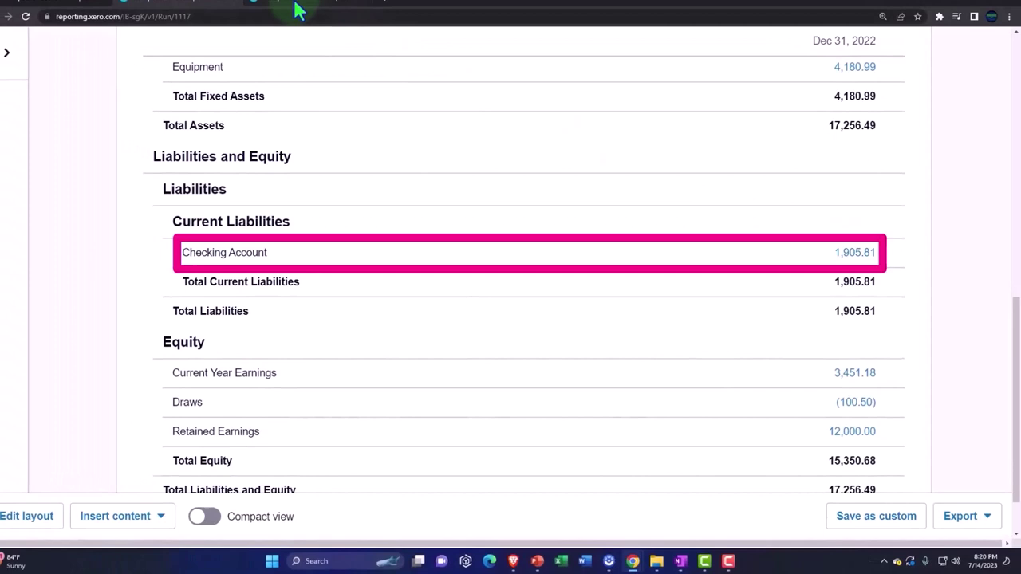
{"action": "left_click", "coordinate": [296, 11]}
{"action": "left_click", "coordinate": [891, 249]}
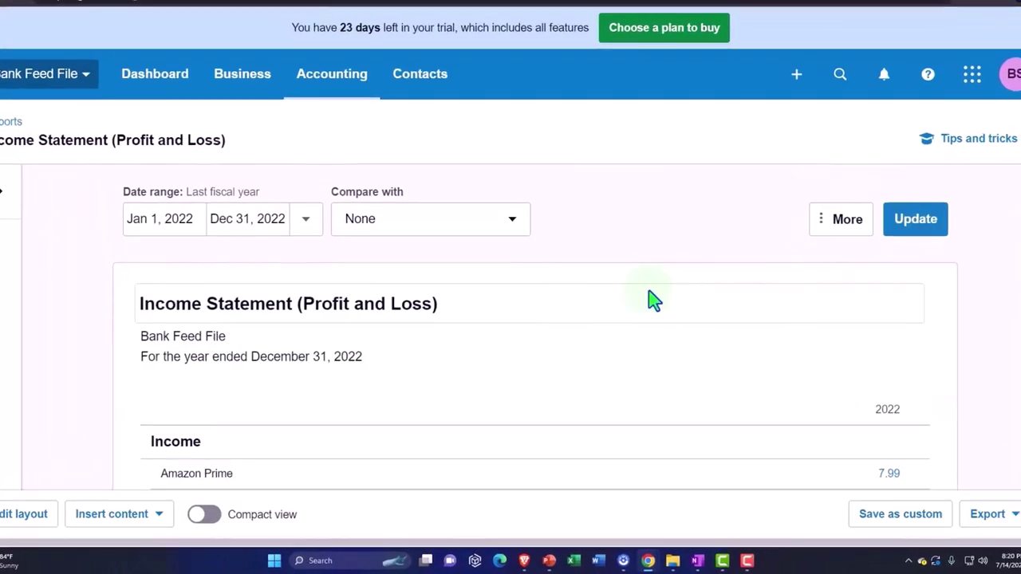
{"action": "scroll", "coordinate": [648, 300], "scroll_direction": "down", "scroll_amount": 5}
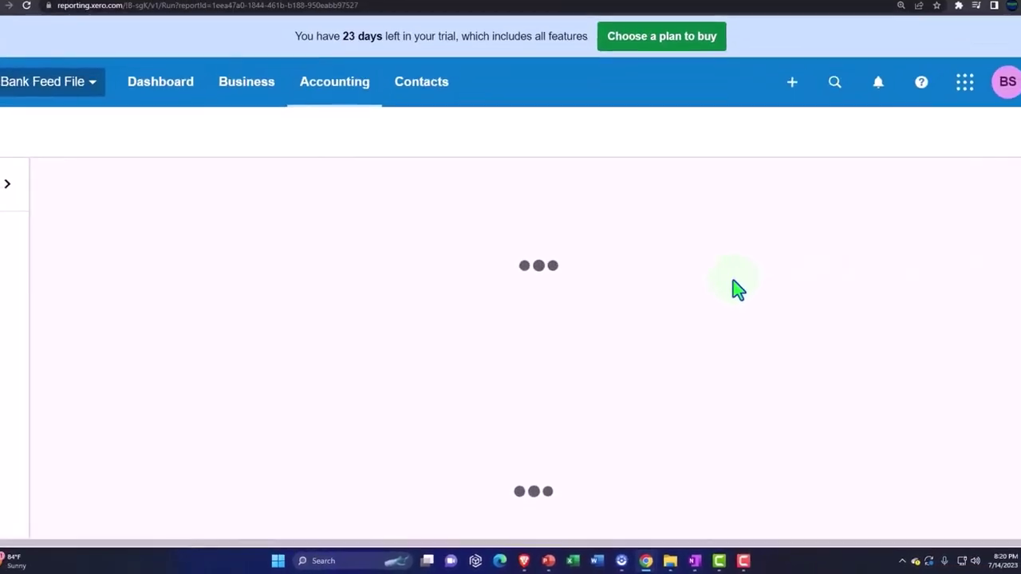
{"action": "scroll", "coordinate": [724, 292], "scroll_direction": "down", "scroll_amount": 2}
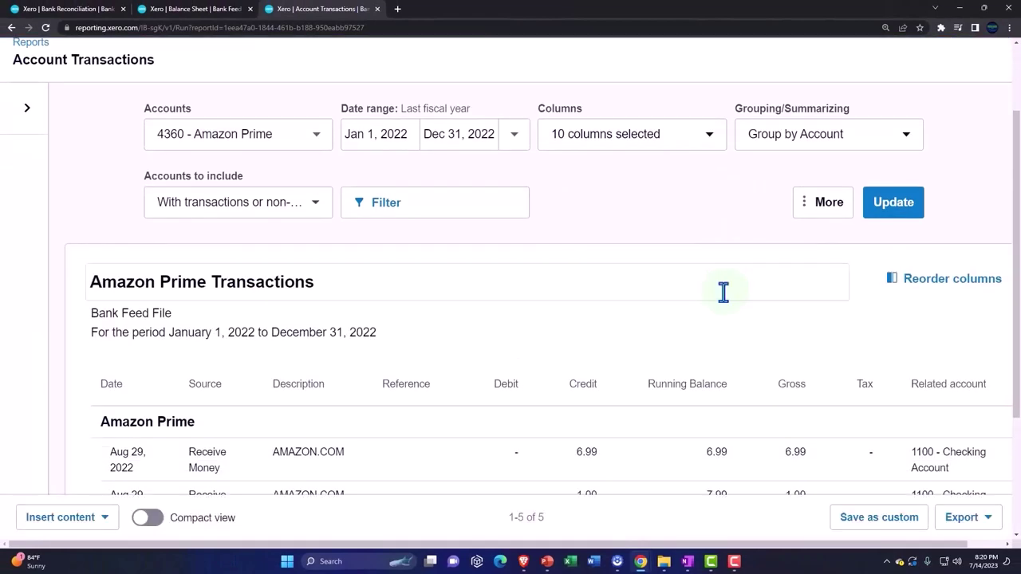
{"action": "scroll", "coordinate": [724, 292], "scroll_direction": "down", "scroll_amount": 2}
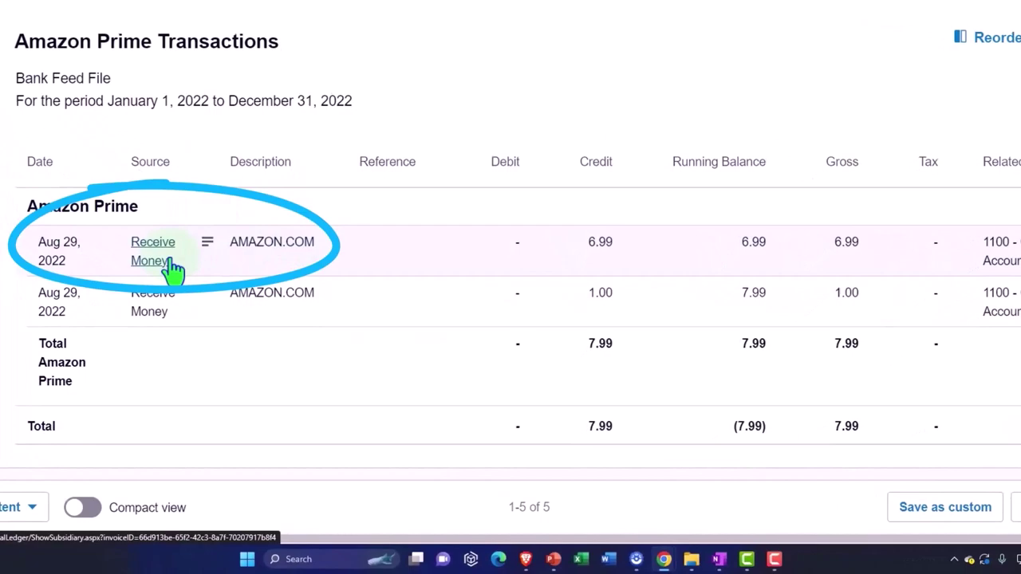
{"action": "scroll", "coordinate": [184, 271], "scroll_direction": "up", "scroll_amount": 4}
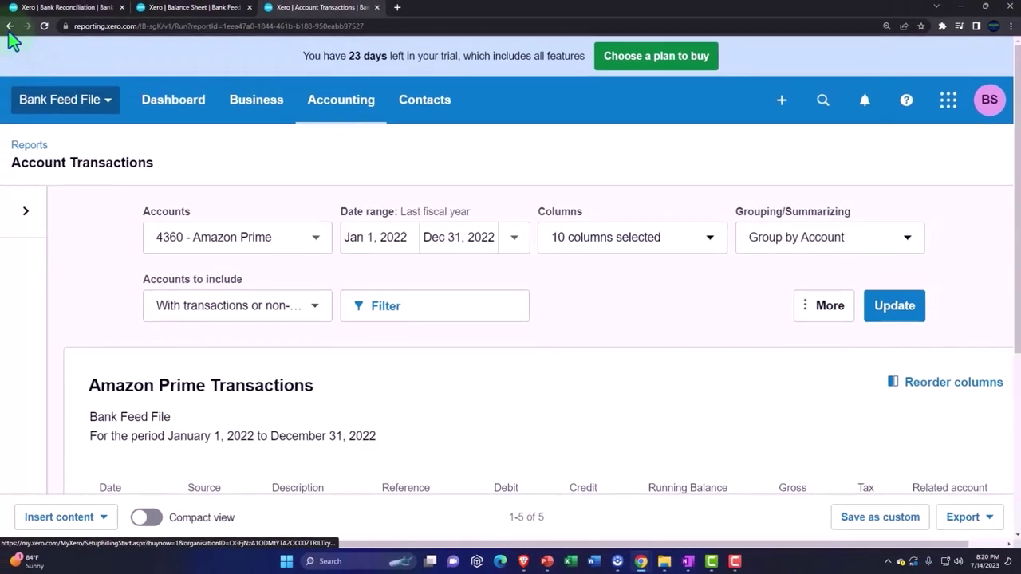
{"action": "left_click", "coordinate": [9, 29]}
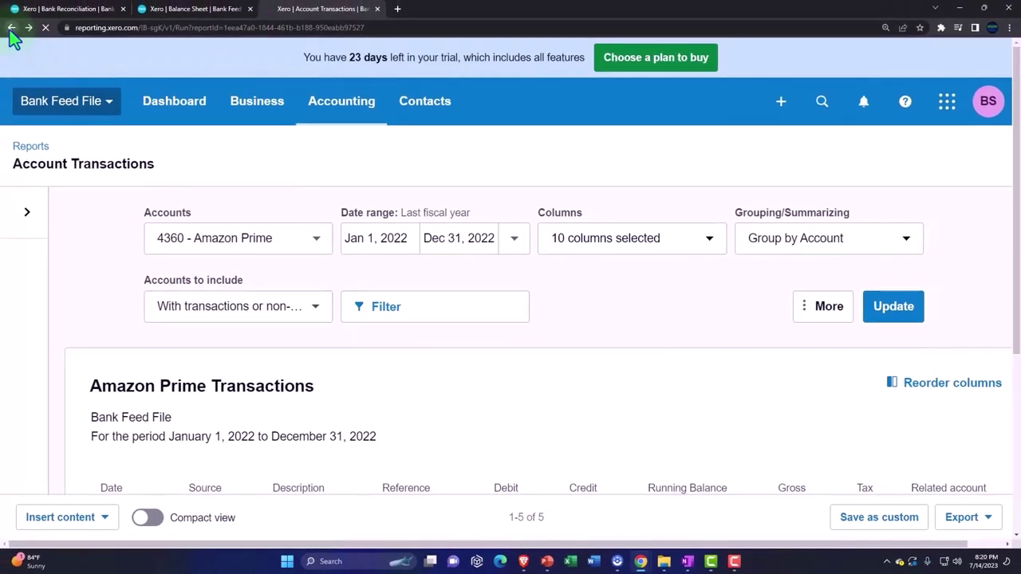